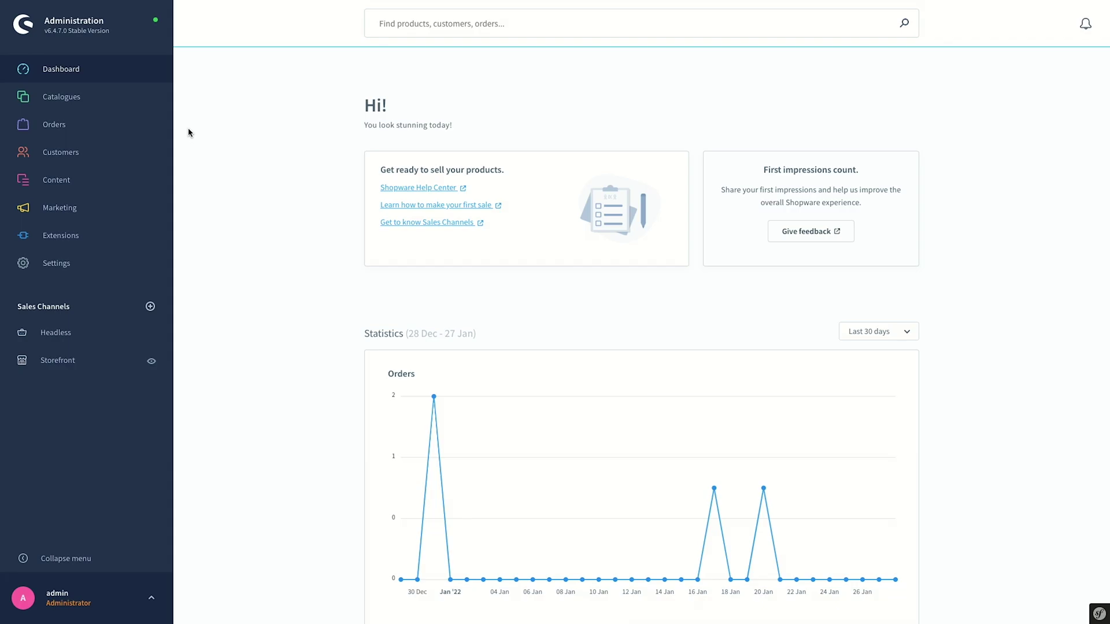
# Step: Show the Dynamic product groups list under Catalogues, which holds only the New Items group
pyautogui.click(81, 100)
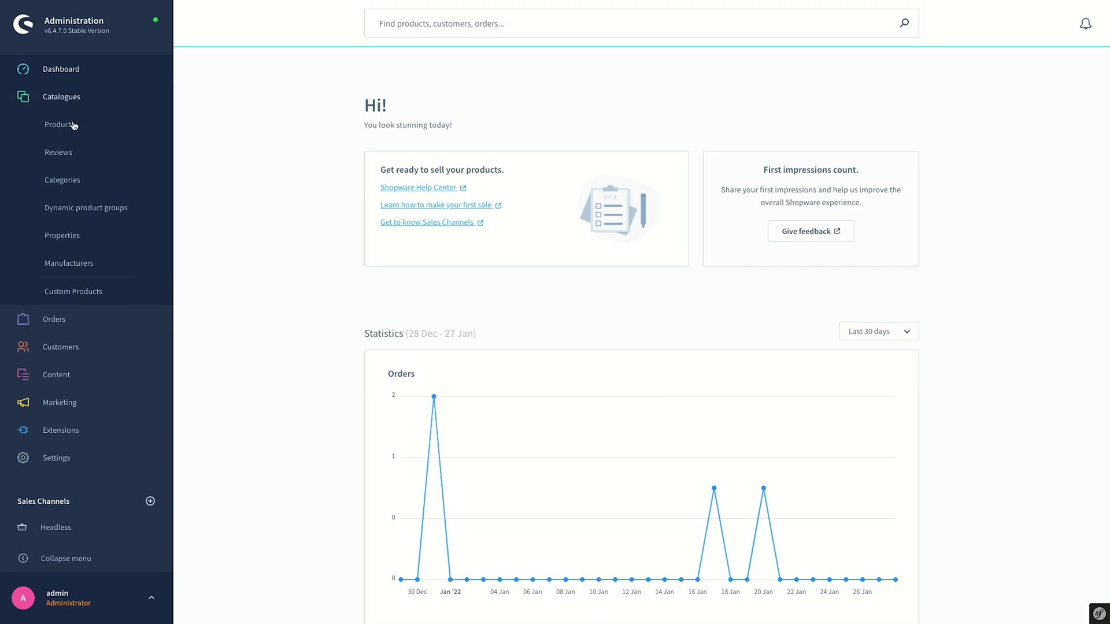
pyautogui.click(92, 207)
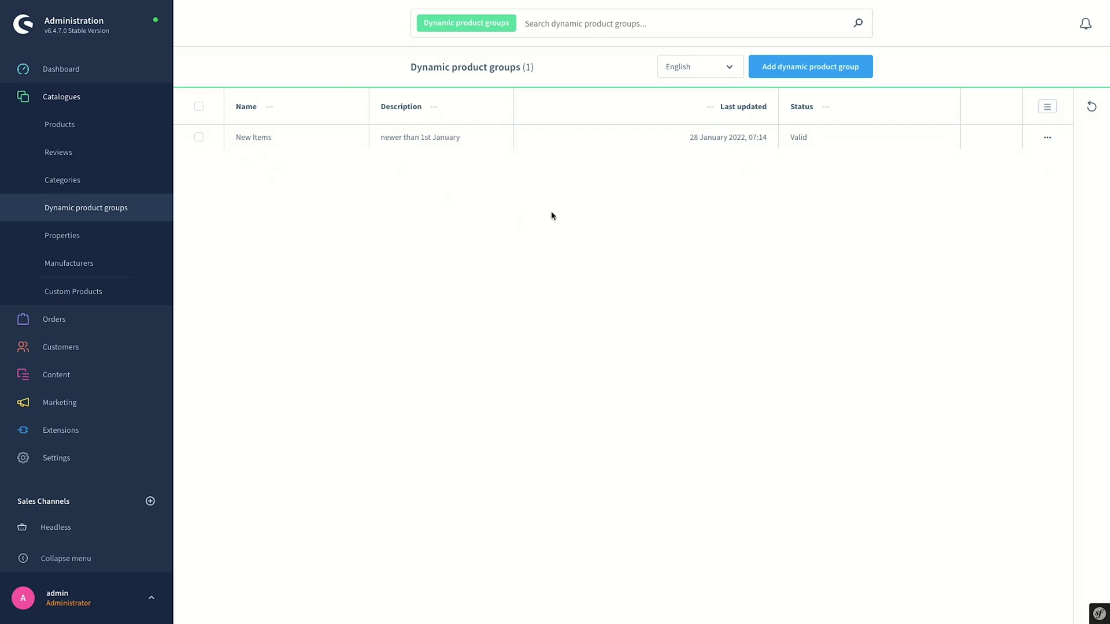
# Step: Add a dynamic product group with name and description both 'Expensive products'
pyautogui.click(774, 66)
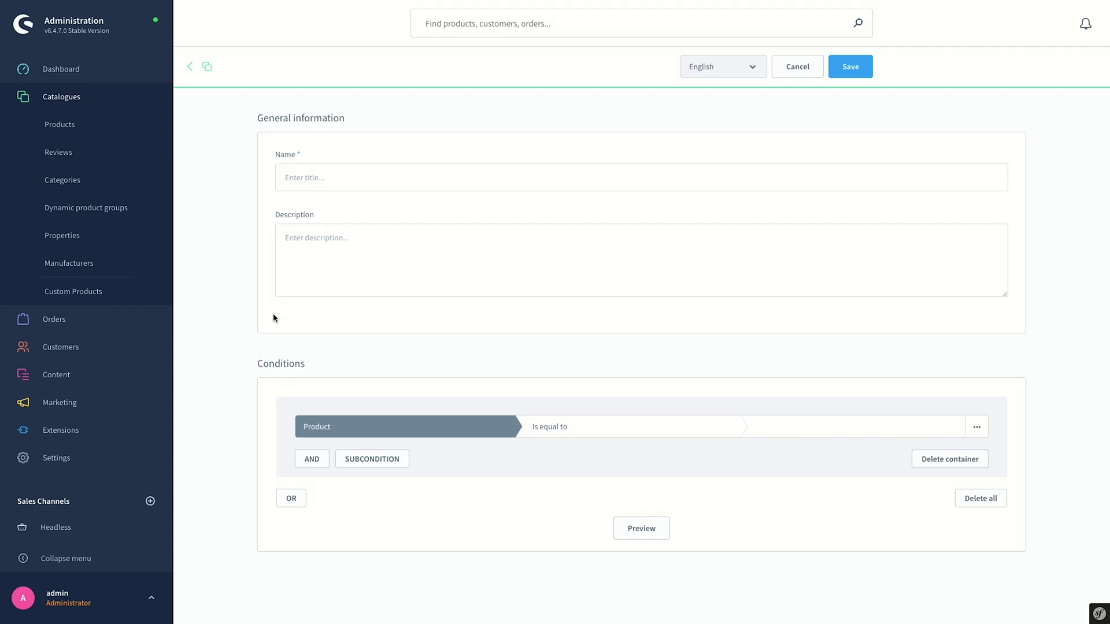
pyautogui.click(307, 181)
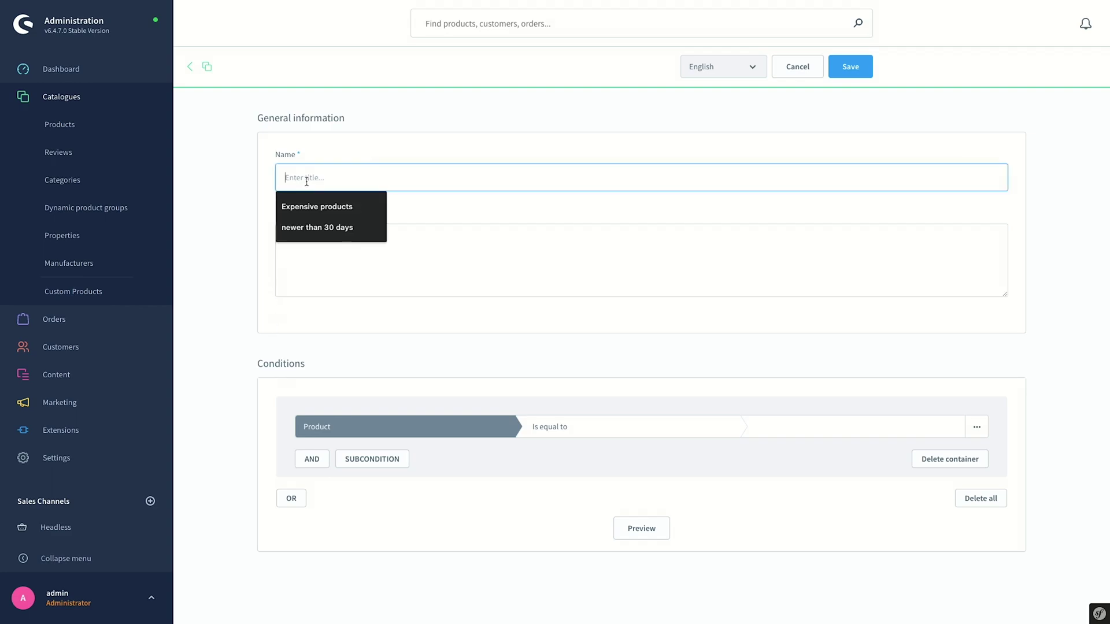
pyautogui.click(307, 204)
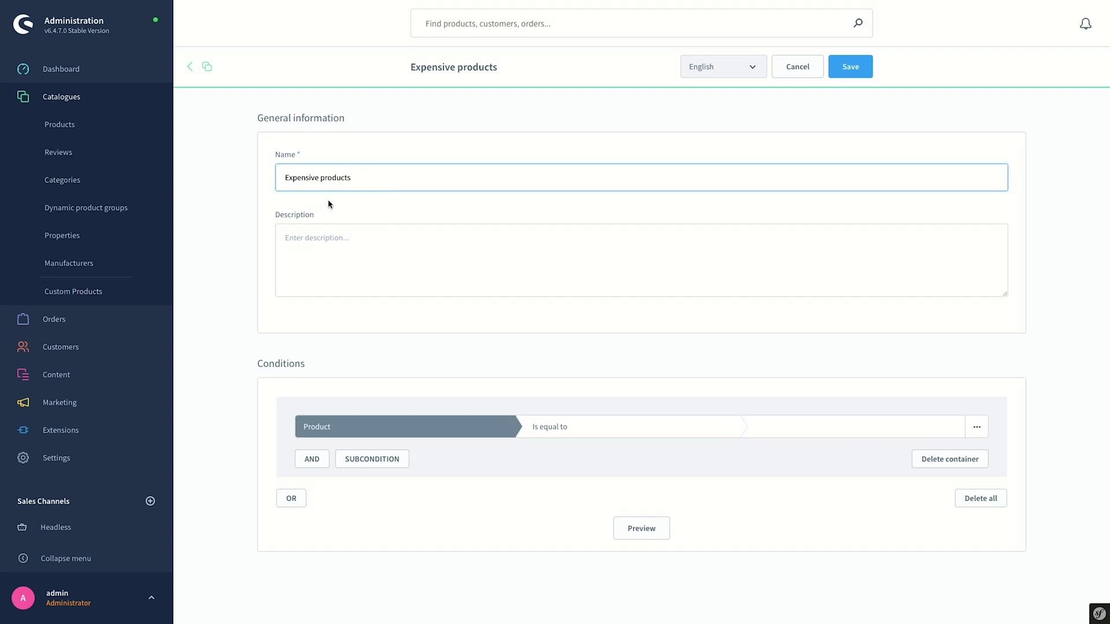
pyautogui.click(316, 235)
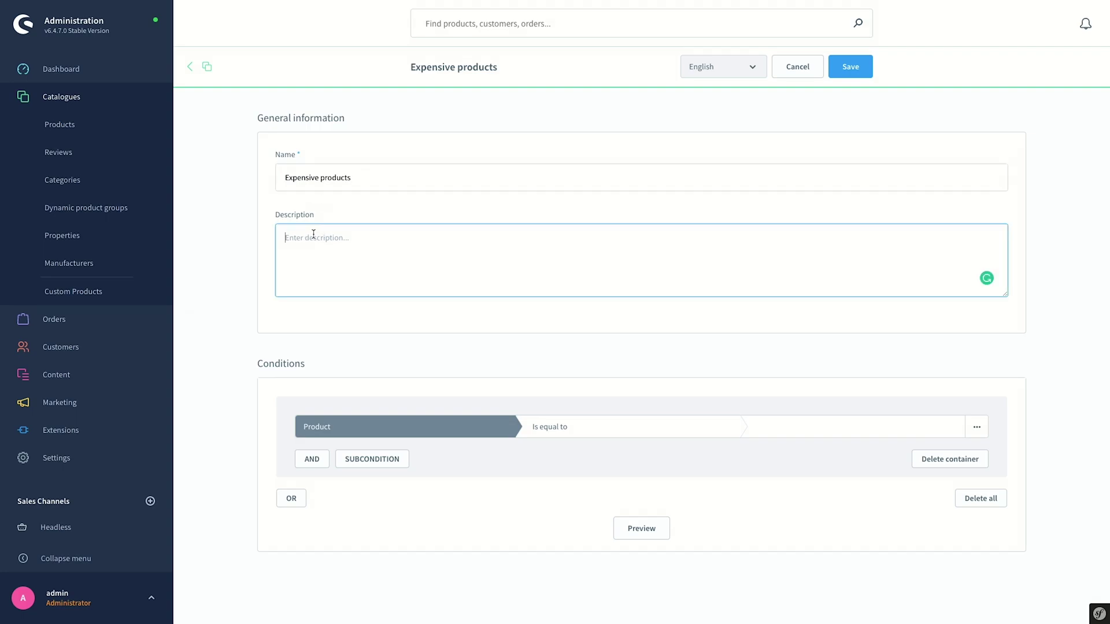
pyautogui.write('Expensive products')
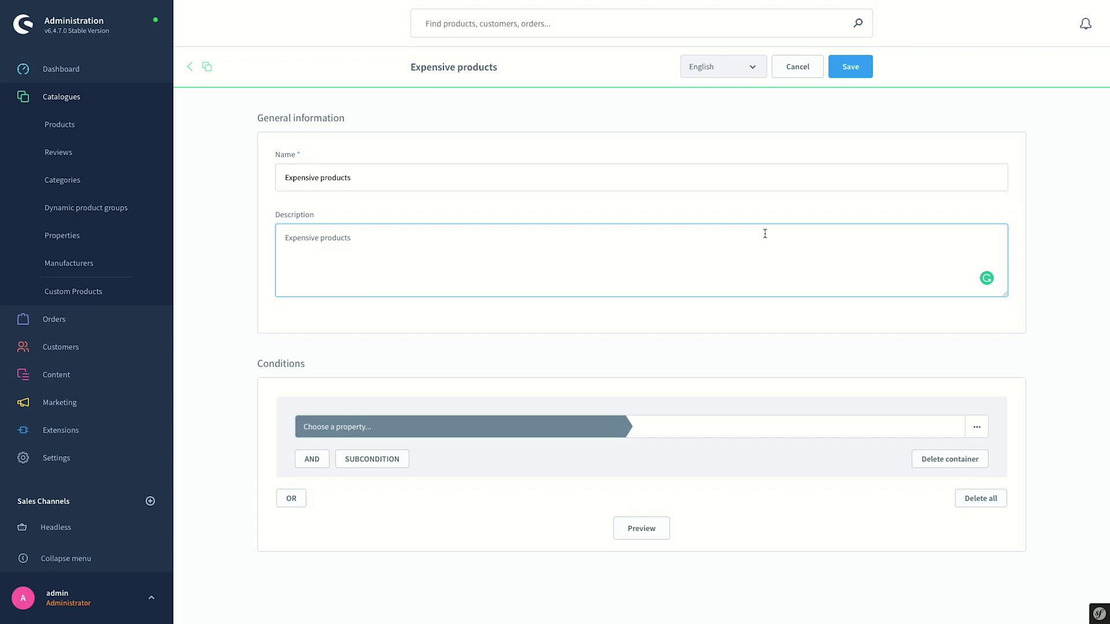
# Step: Set the group's first condition to Price is greater than 200
pyautogui.click(354, 428)
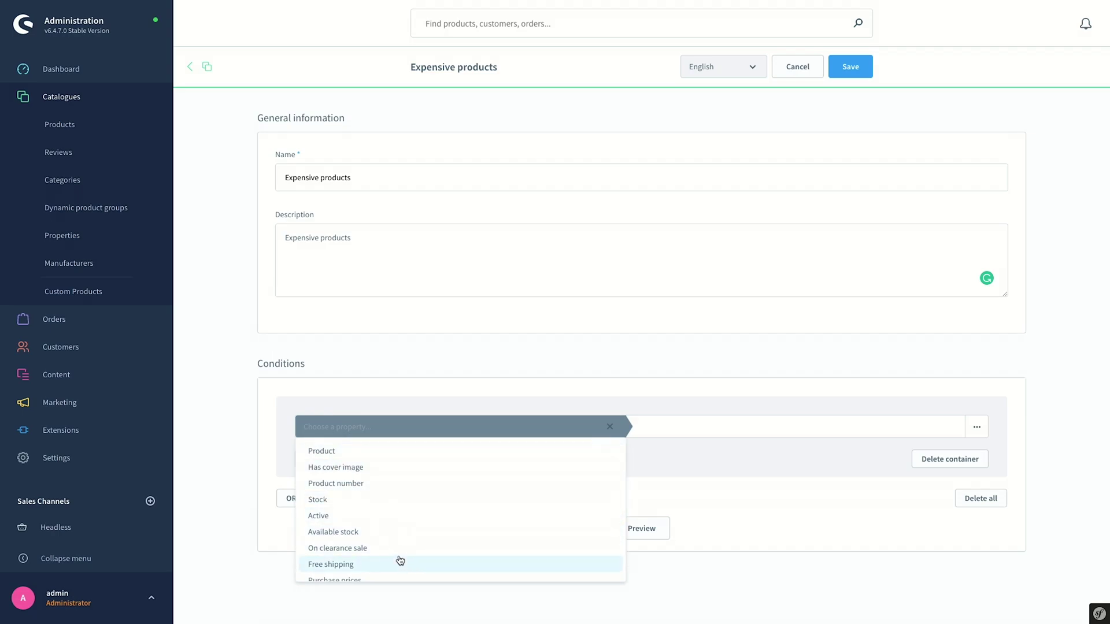
pyautogui.scroll(-1, 398, 543)
pyautogui.scroll(-3, 399, 532)
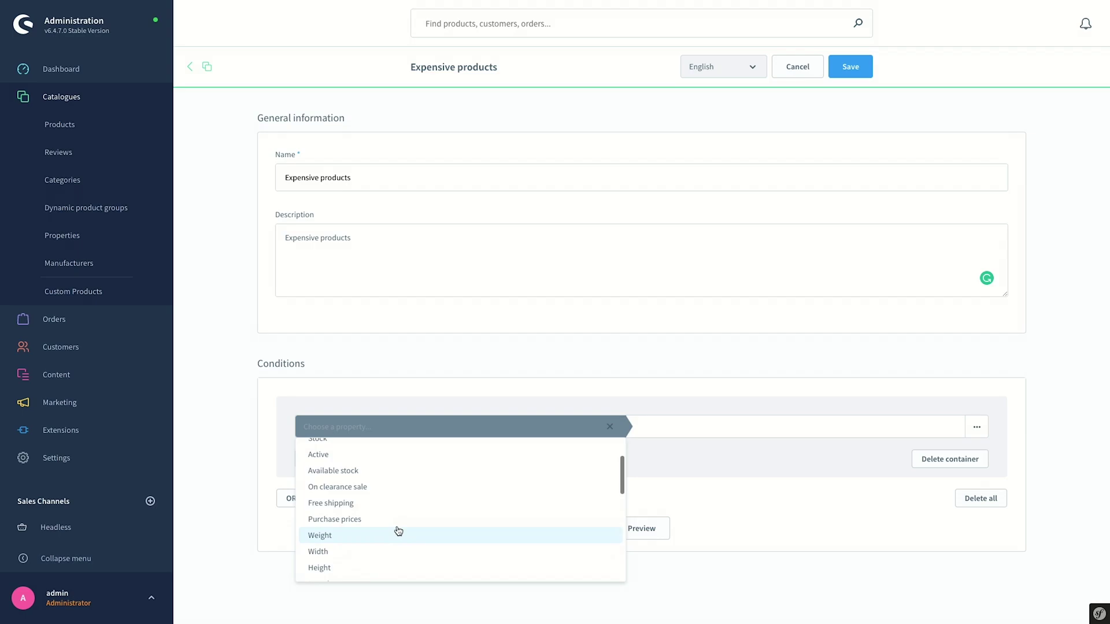
pyautogui.scroll(-5, 398, 531)
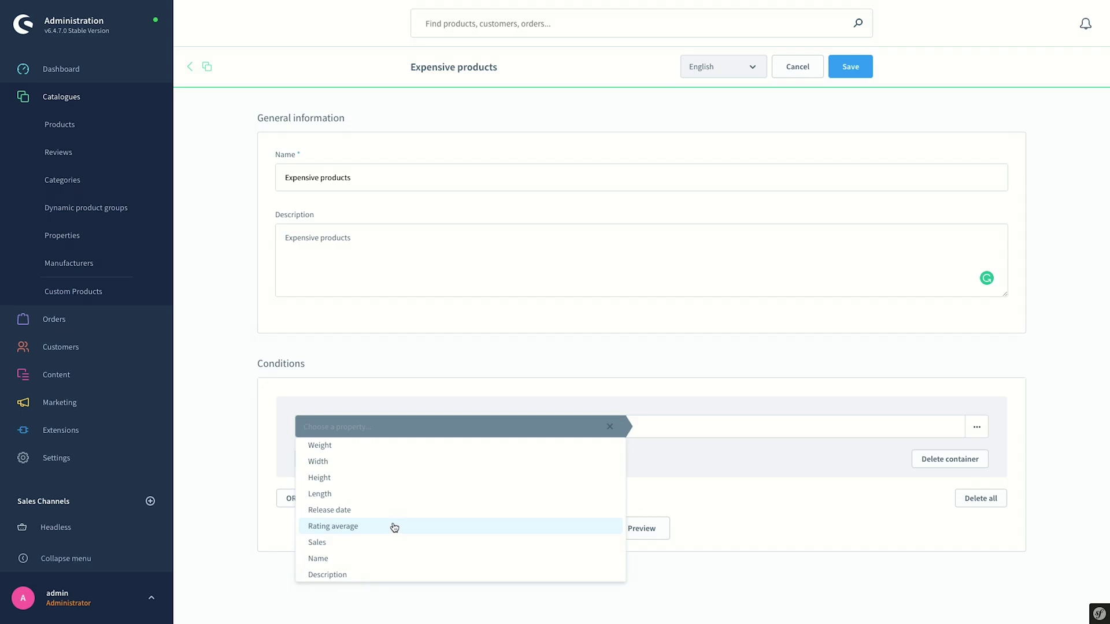
pyautogui.scroll(-5, 397, 528)
pyautogui.scroll(-1, 394, 528)
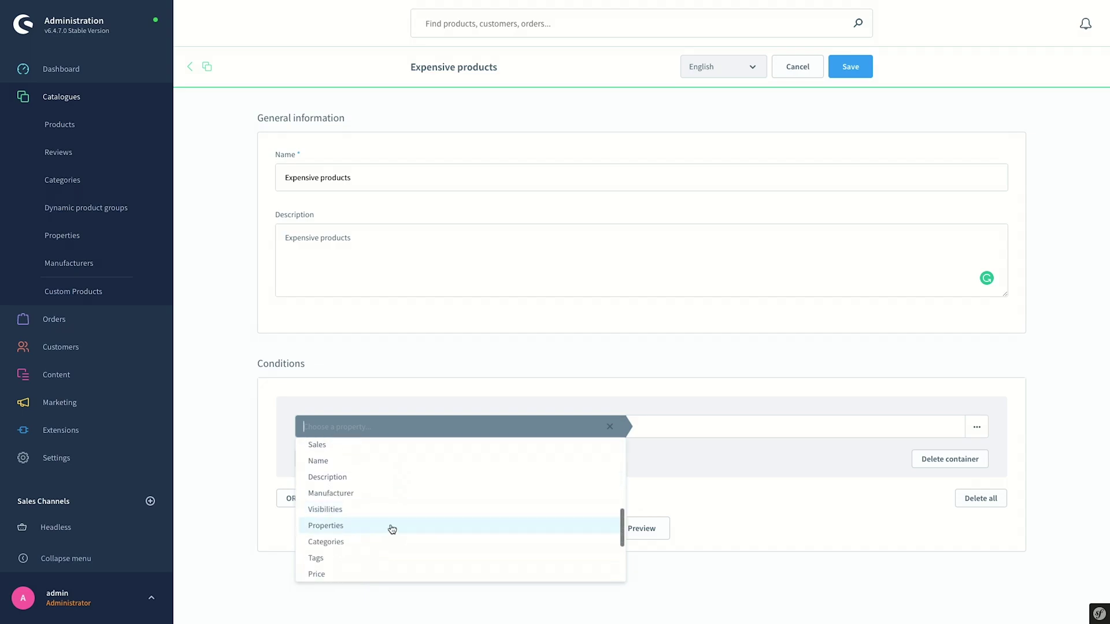
pyautogui.click(339, 573)
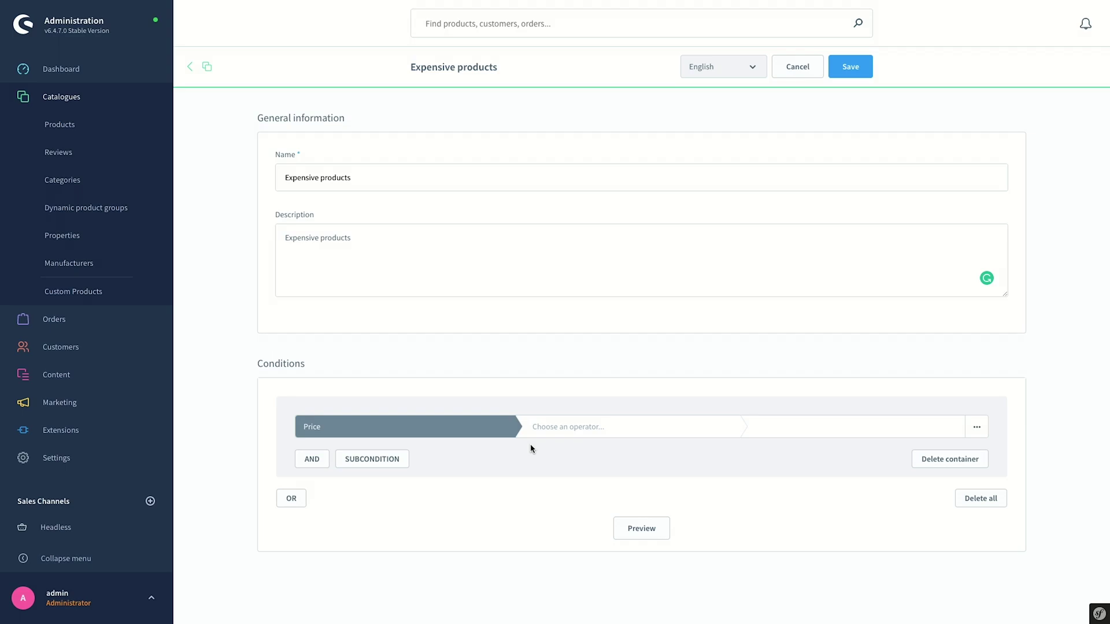
pyautogui.click(545, 426)
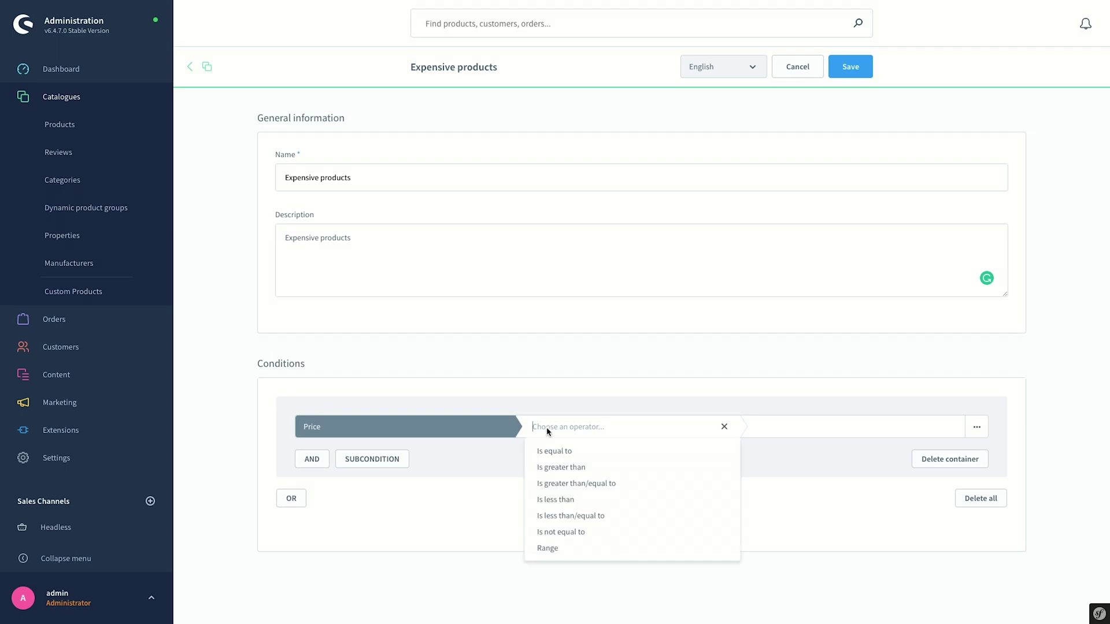
pyautogui.click(577, 472)
pyautogui.click(763, 426)
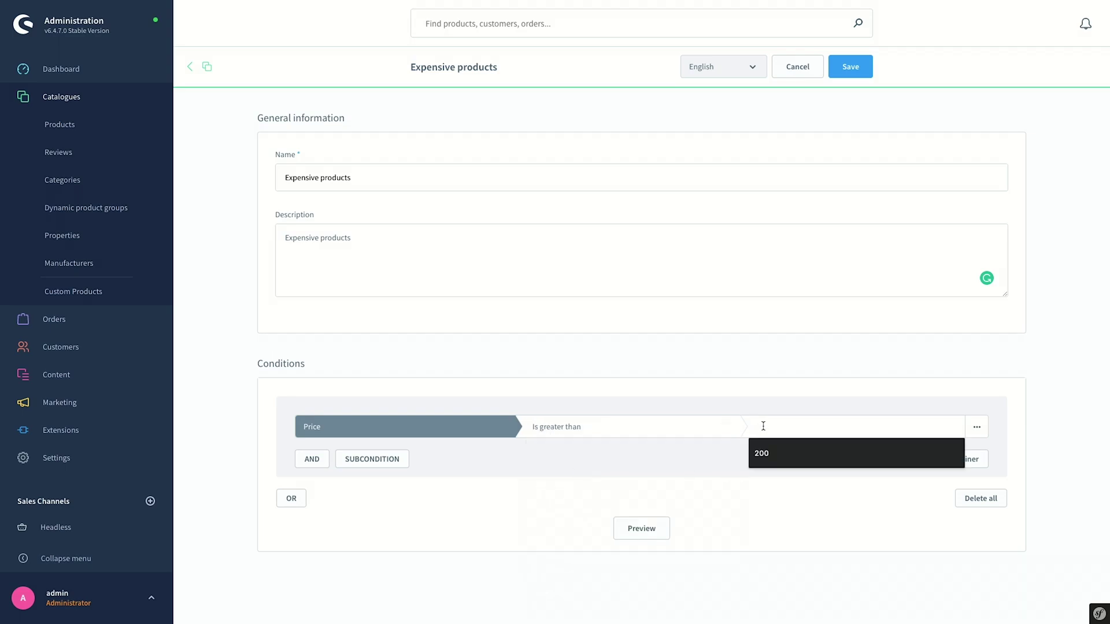
pyautogui.click(763, 457)
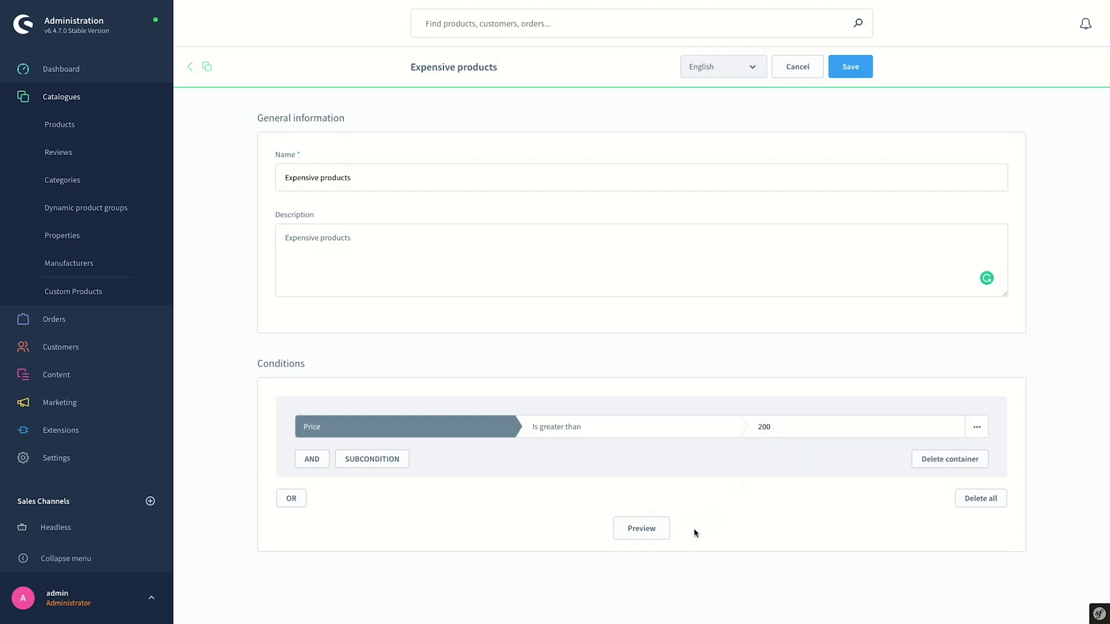
pyautogui.click(653, 531)
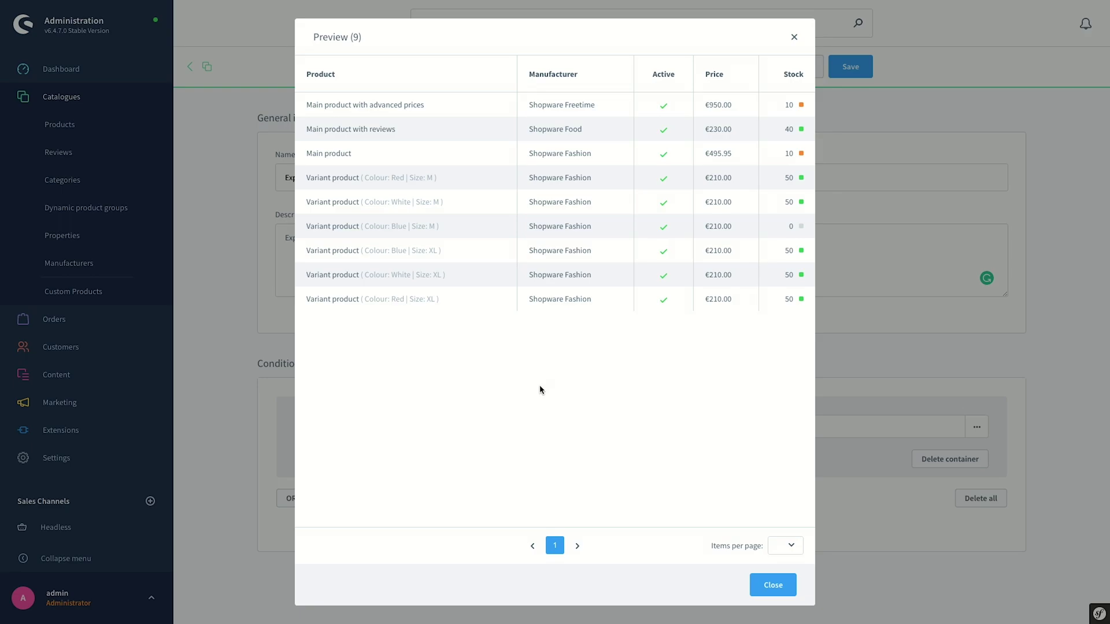
pyautogui.click(788, 587)
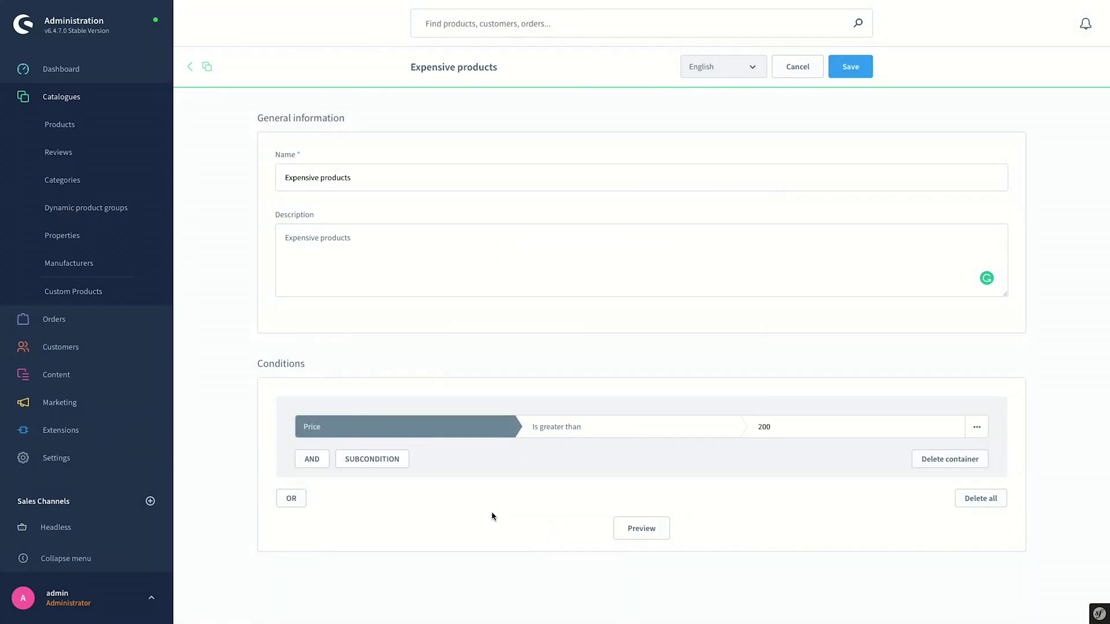
# Step: Add an AND condition Stock less than/equal to 20 and preview the 3 matching products
pyautogui.click(315, 463)
pyautogui.click(337, 474)
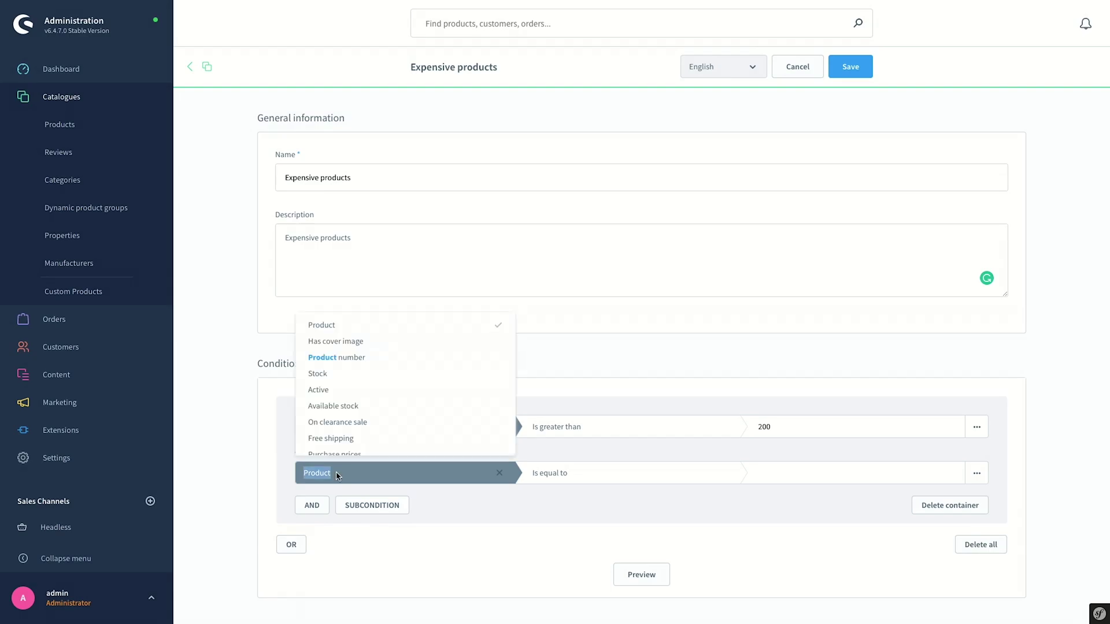
pyautogui.click(317, 374)
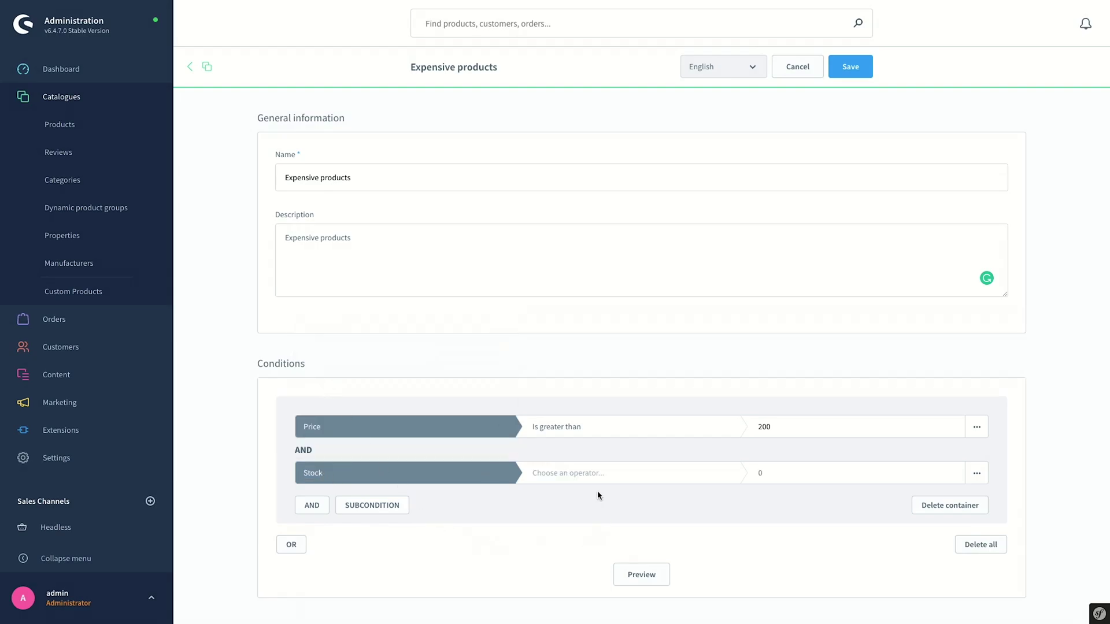
pyautogui.click(596, 475)
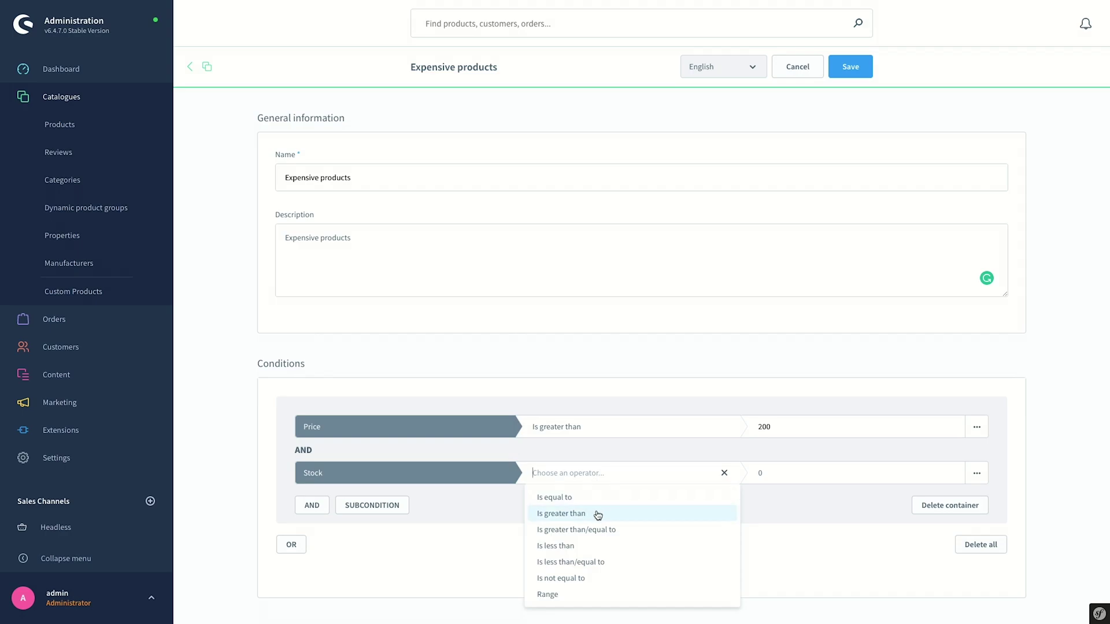
pyautogui.click(639, 562)
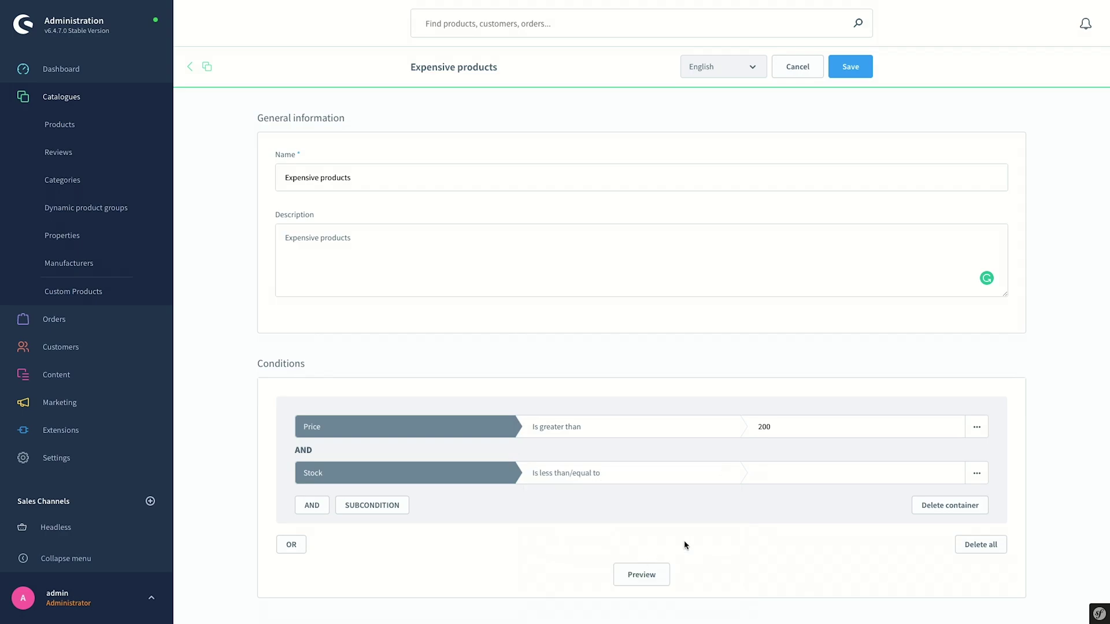
pyautogui.click(769, 475)
pyautogui.write('20')
pyautogui.click(648, 574)
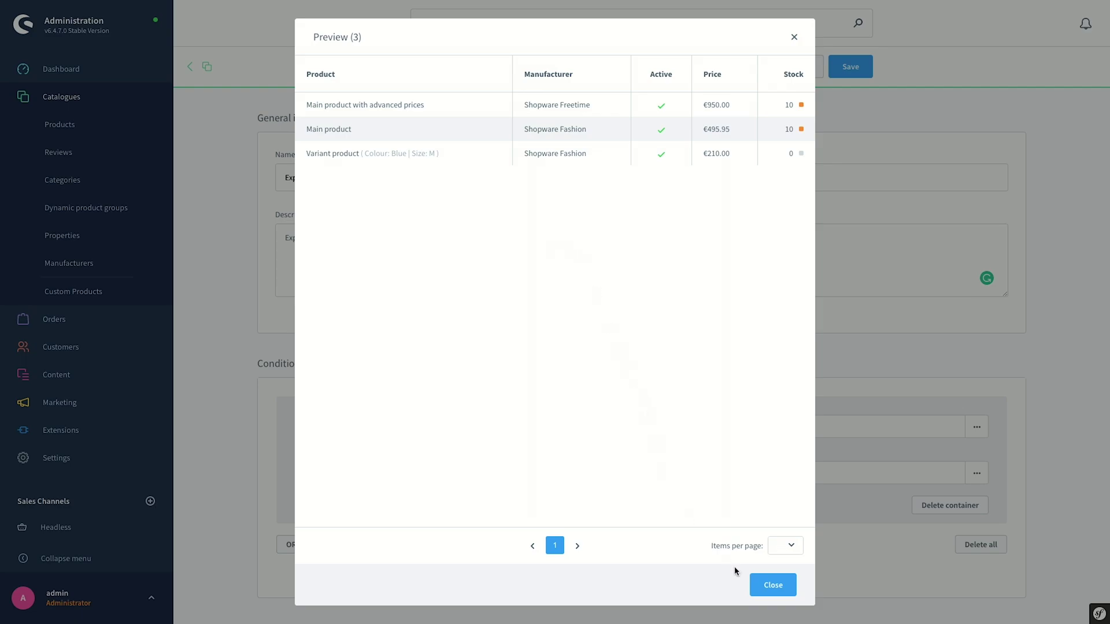
pyautogui.click(765, 584)
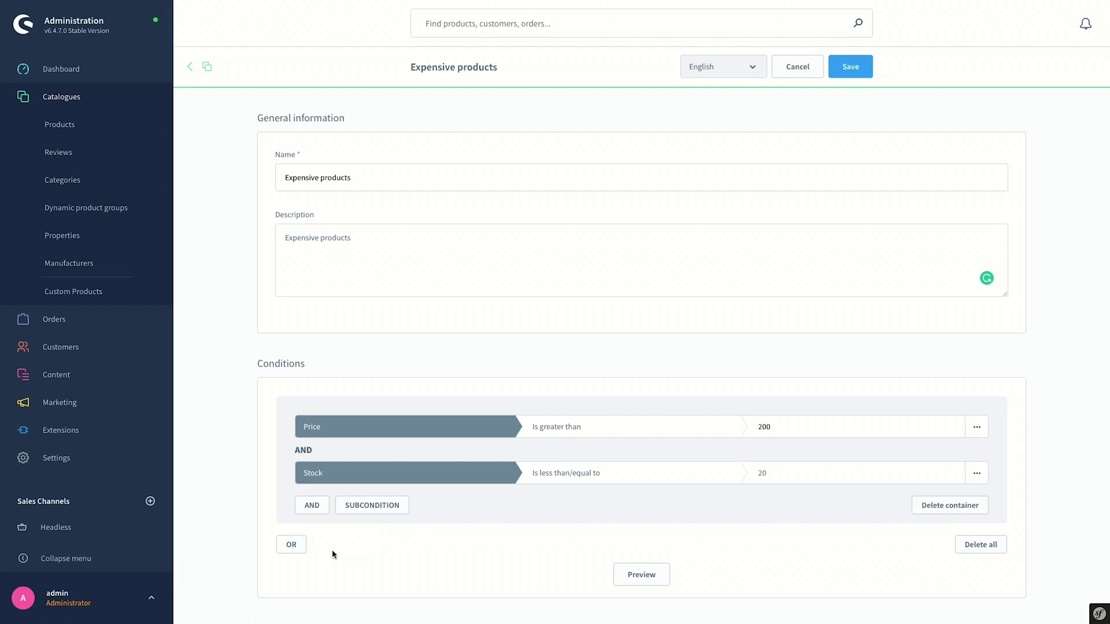
# Step: Remove the stray OR condition group and save the Expensive products group
pyautogui.click(292, 544)
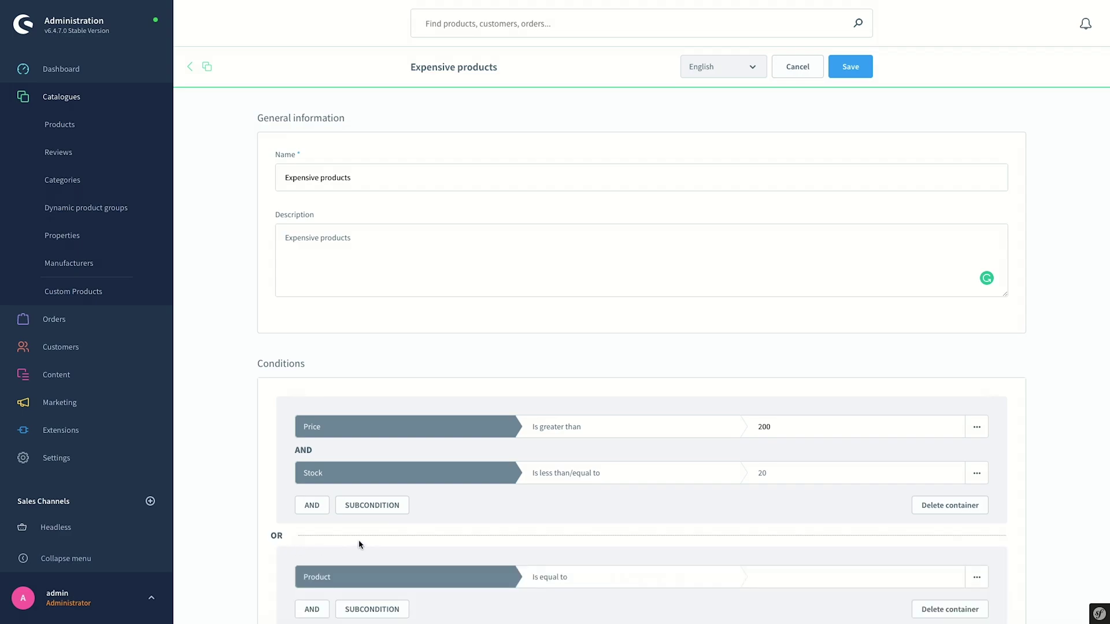
pyautogui.scroll(-2, 362, 546)
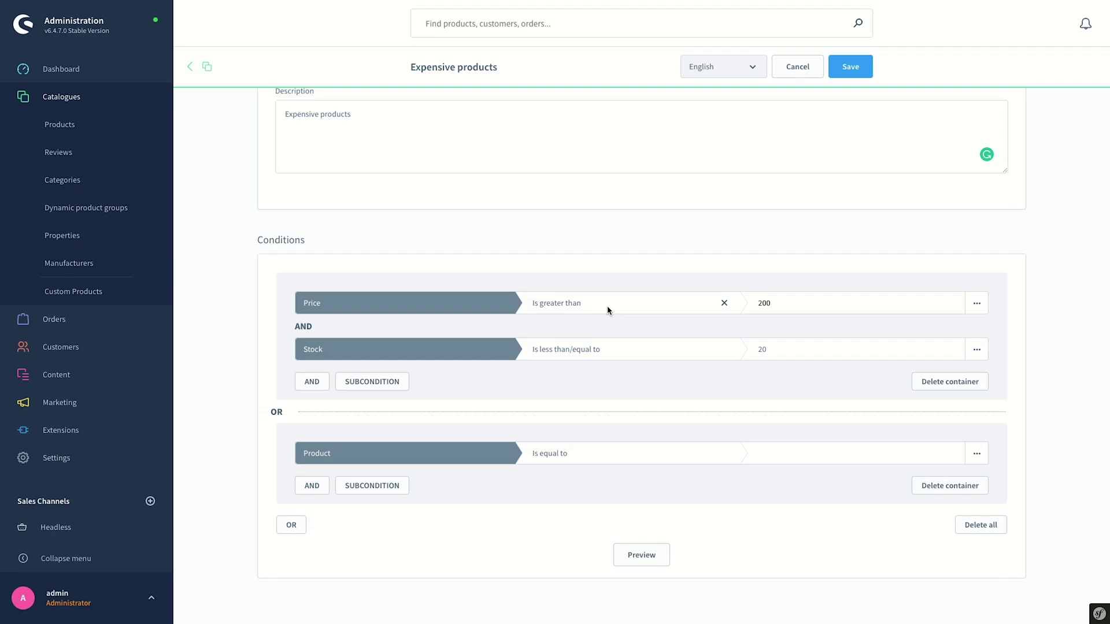
pyautogui.scroll(2, 749, 536)
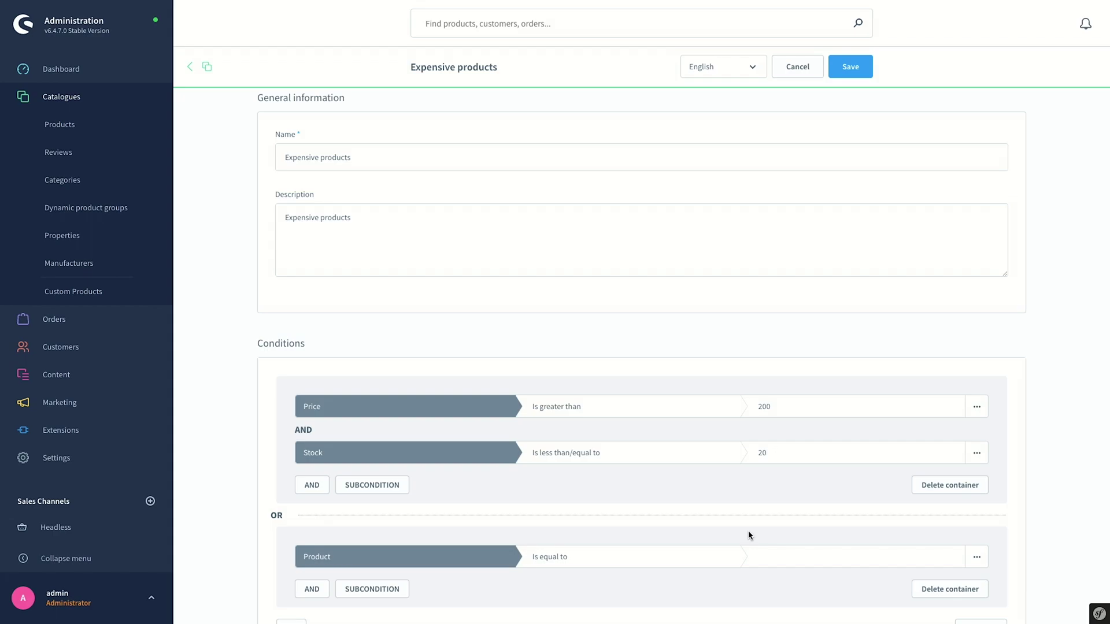
pyautogui.click(929, 590)
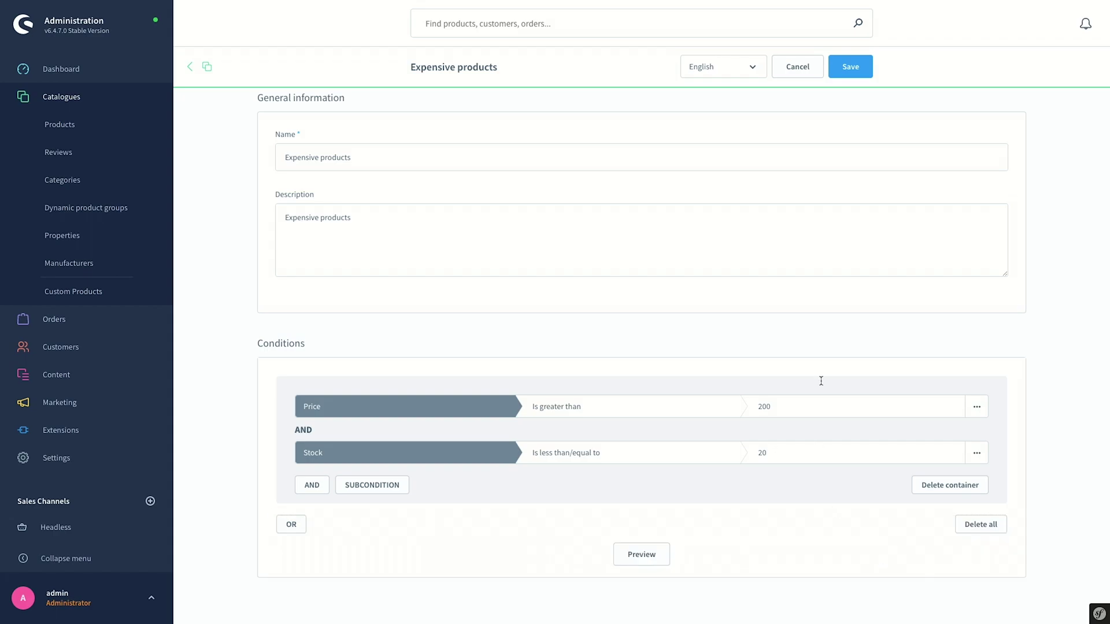
pyautogui.click(844, 67)
# Step: Add a new category named 'test' under Catalogue #1
pyautogui.click(70, 186)
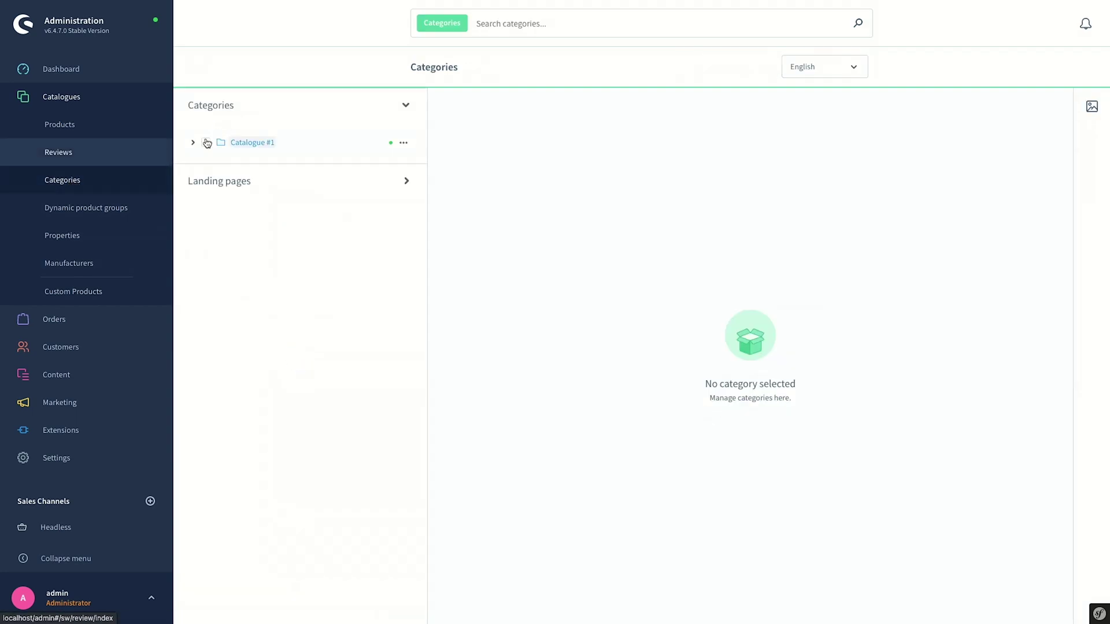
pyautogui.click(194, 142)
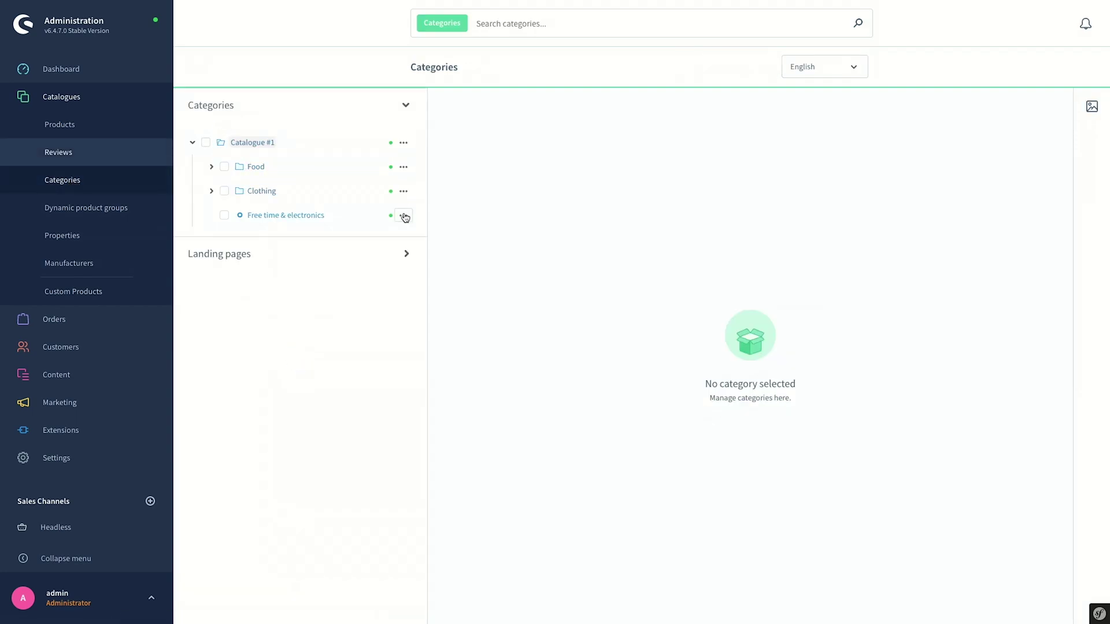
pyautogui.click(403, 217)
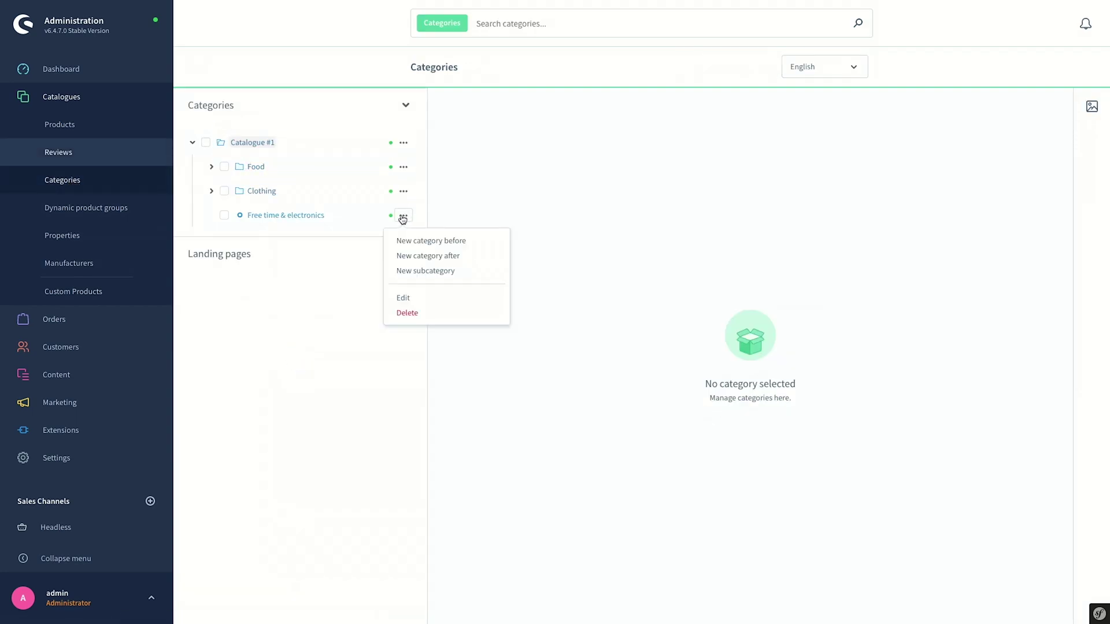
pyautogui.click(412, 256)
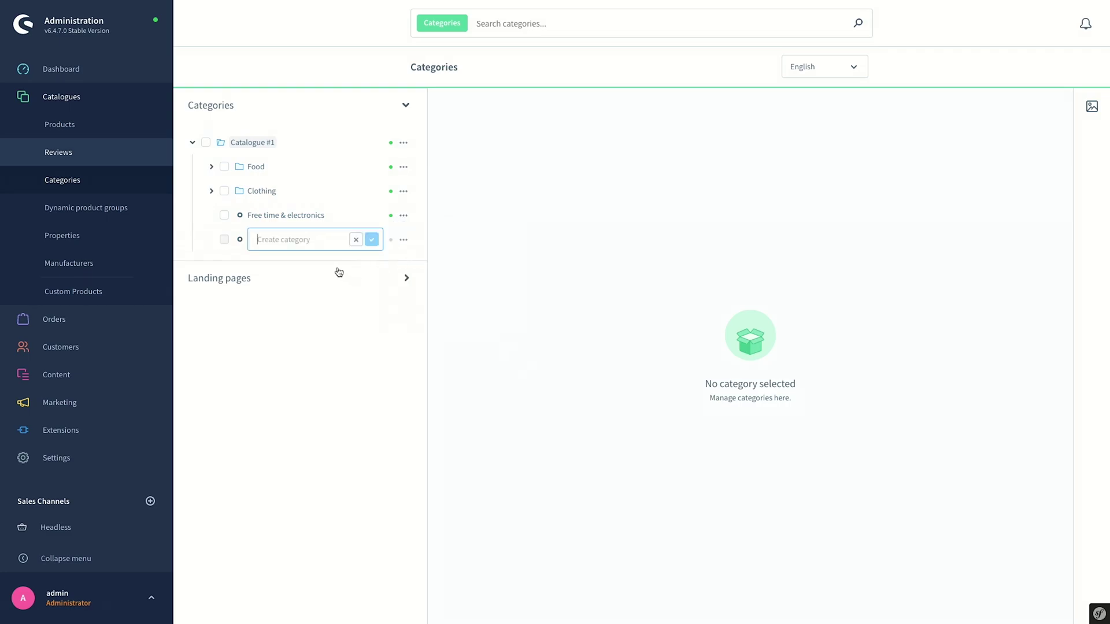
pyautogui.write('test')
pyautogui.press('Return')
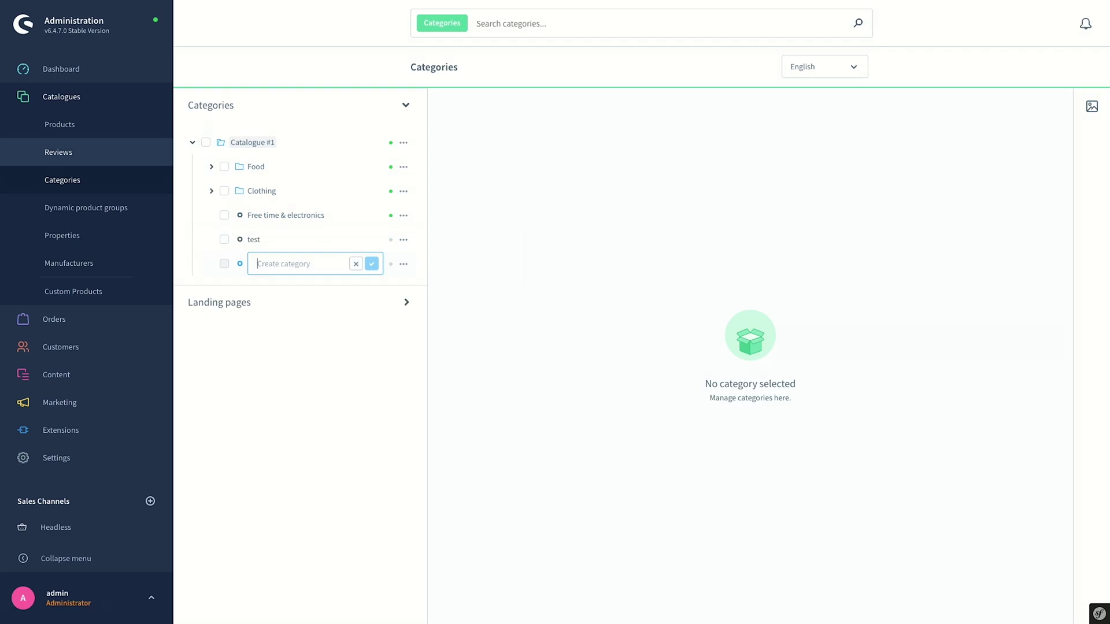
# Step: Make the test category active and bring up its product assignment
pyautogui.click(254, 241)
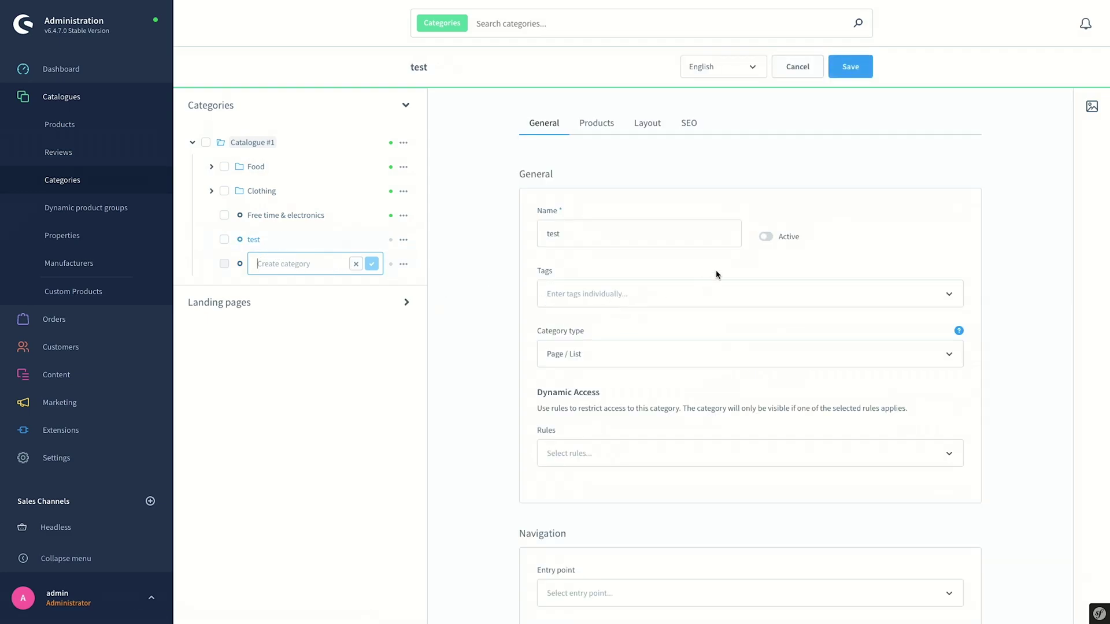
pyautogui.click(766, 237)
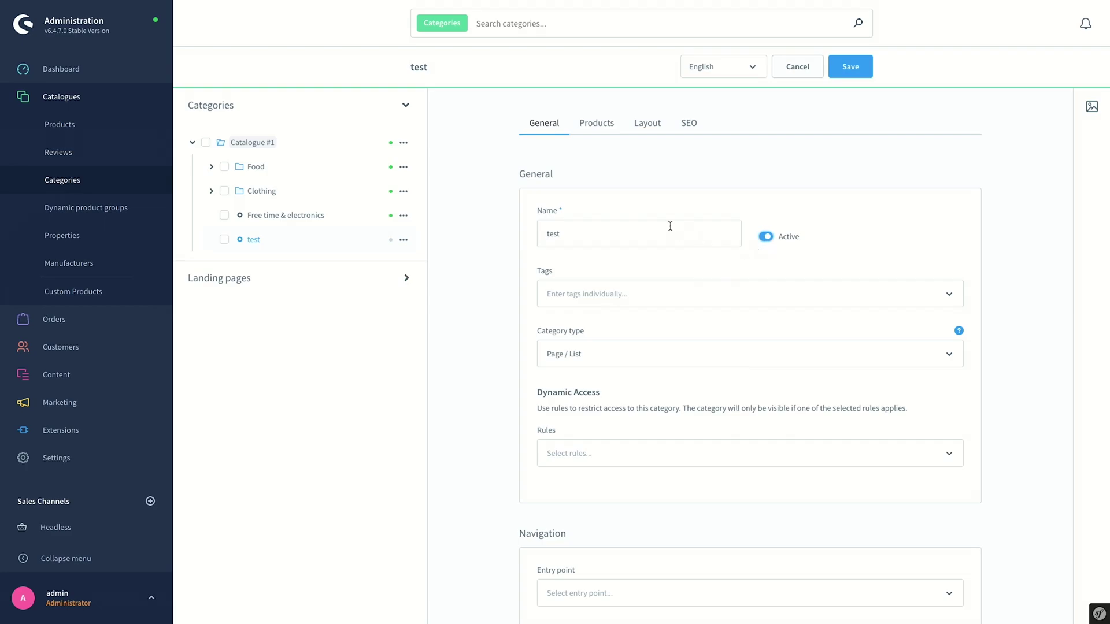
pyautogui.click(597, 129)
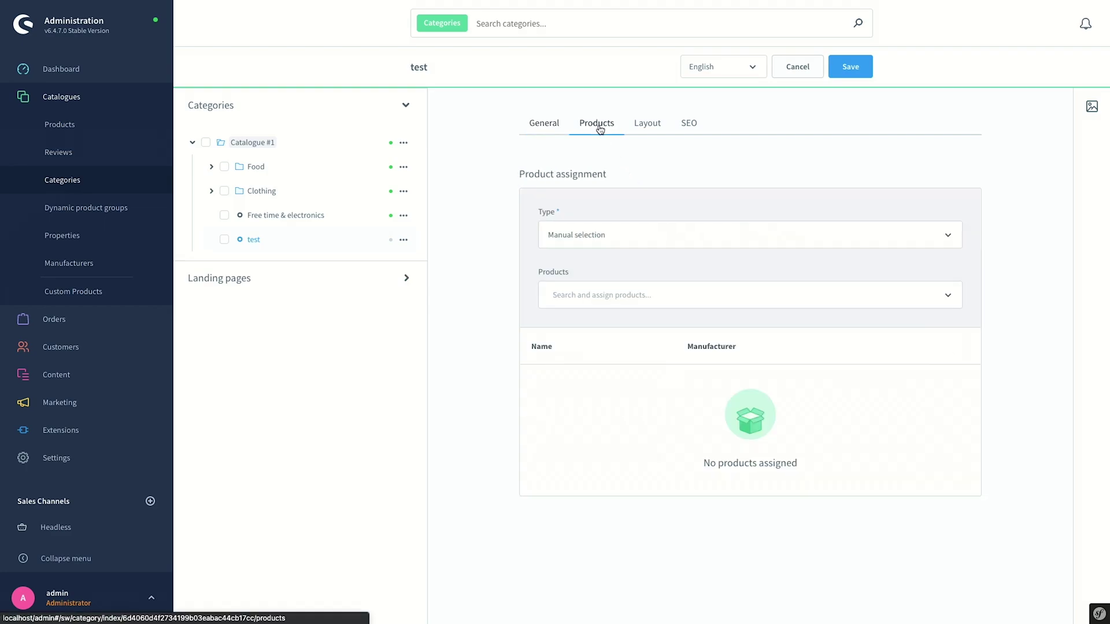
# Step: Assign the test category's products via the 'Expensive products' dynamic product group and save
pyautogui.click(589, 237)
pyautogui.click(579, 278)
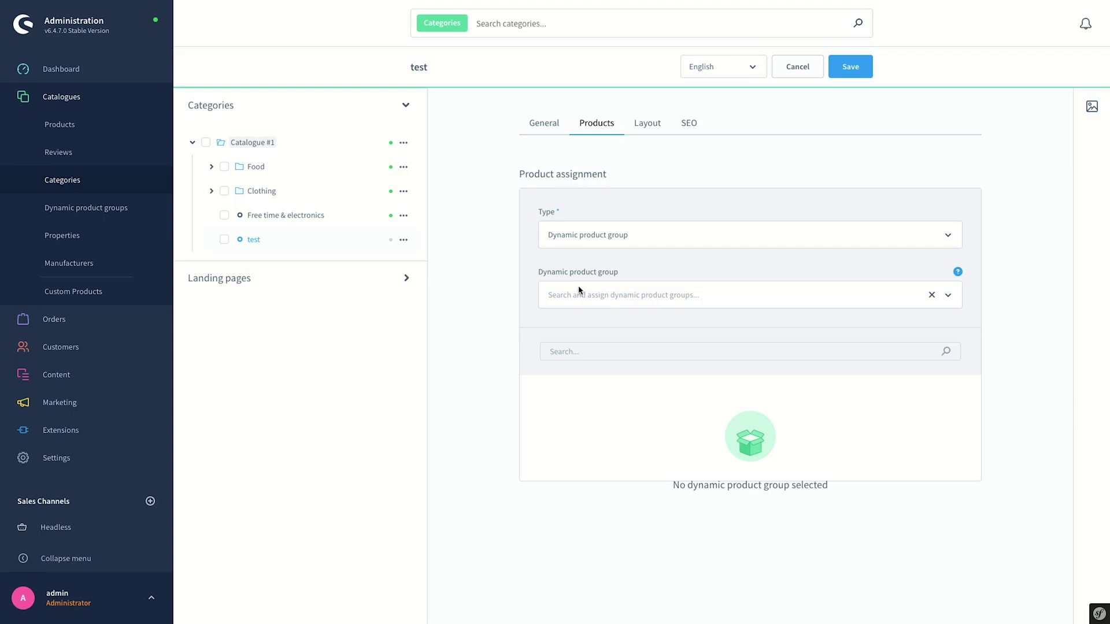
pyautogui.click(582, 292)
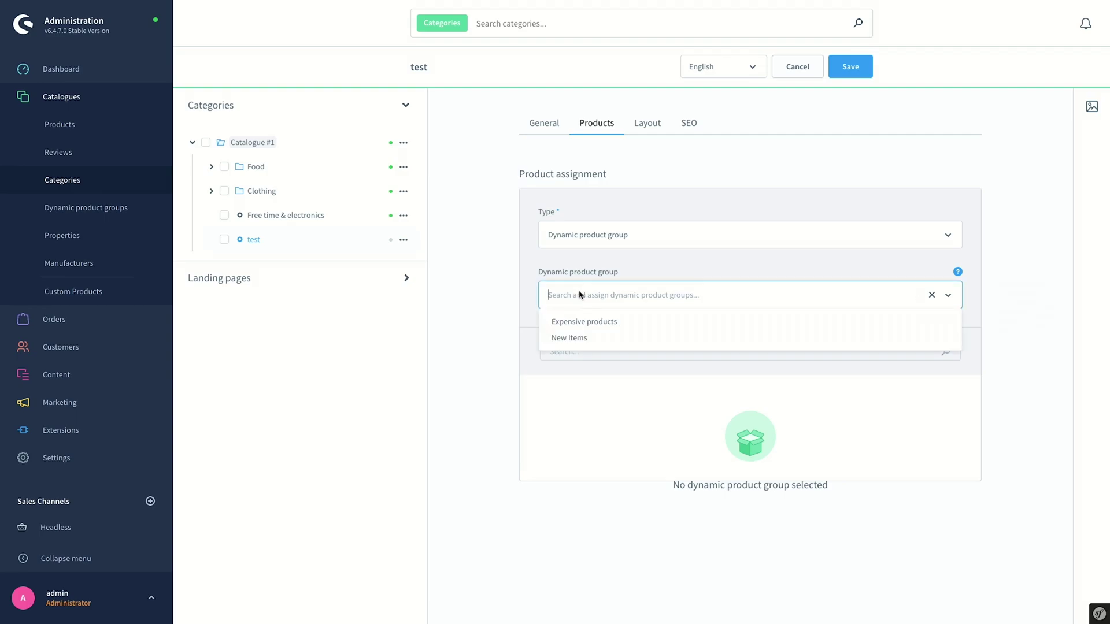
pyautogui.click(583, 321)
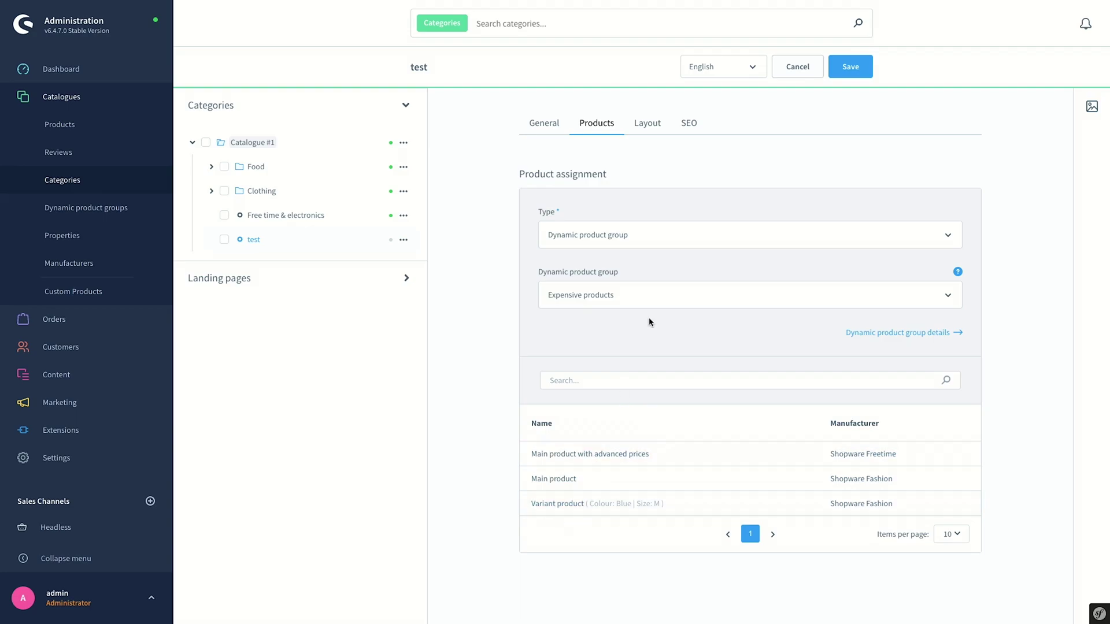
pyautogui.click(855, 68)
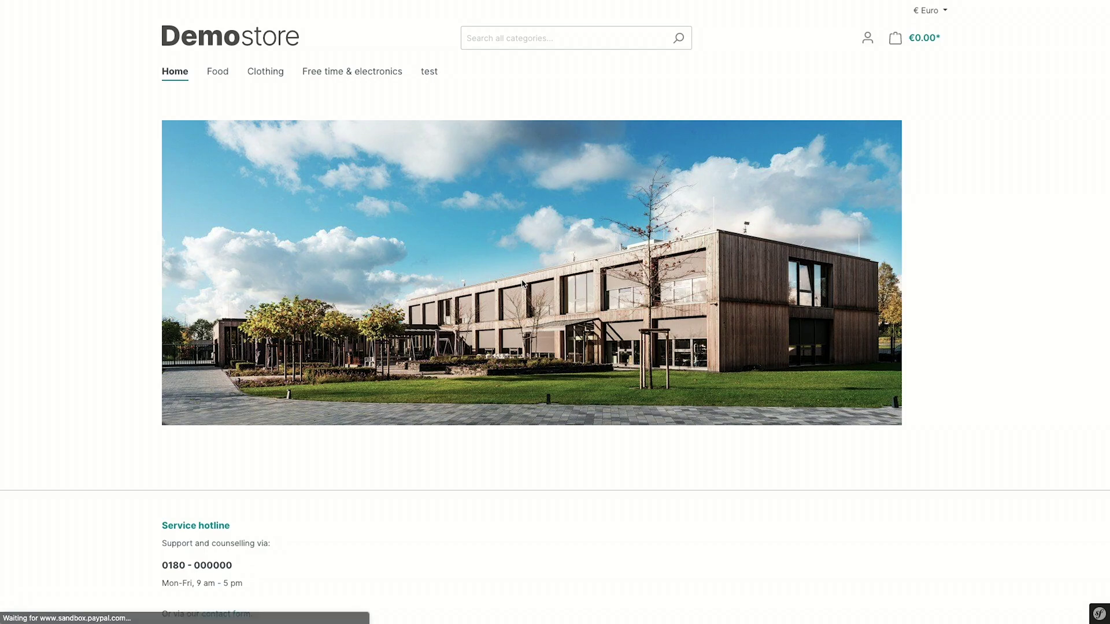
# Step: Open the test category in the Demostore and scroll through its product cards
pyautogui.click(431, 74)
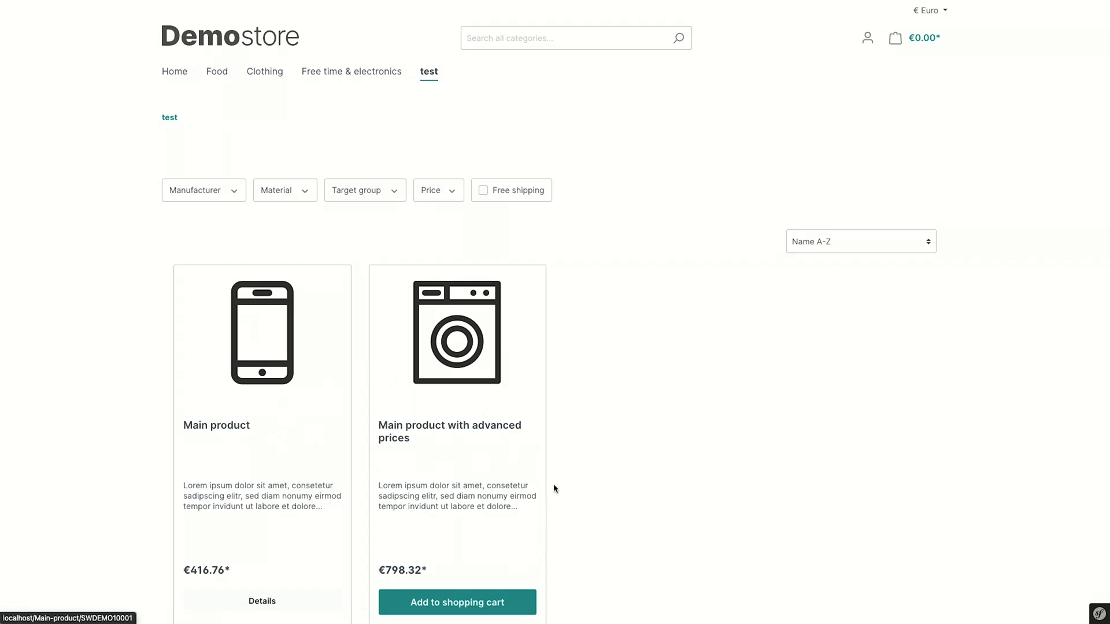
pyautogui.scroll(-1, 606, 460)
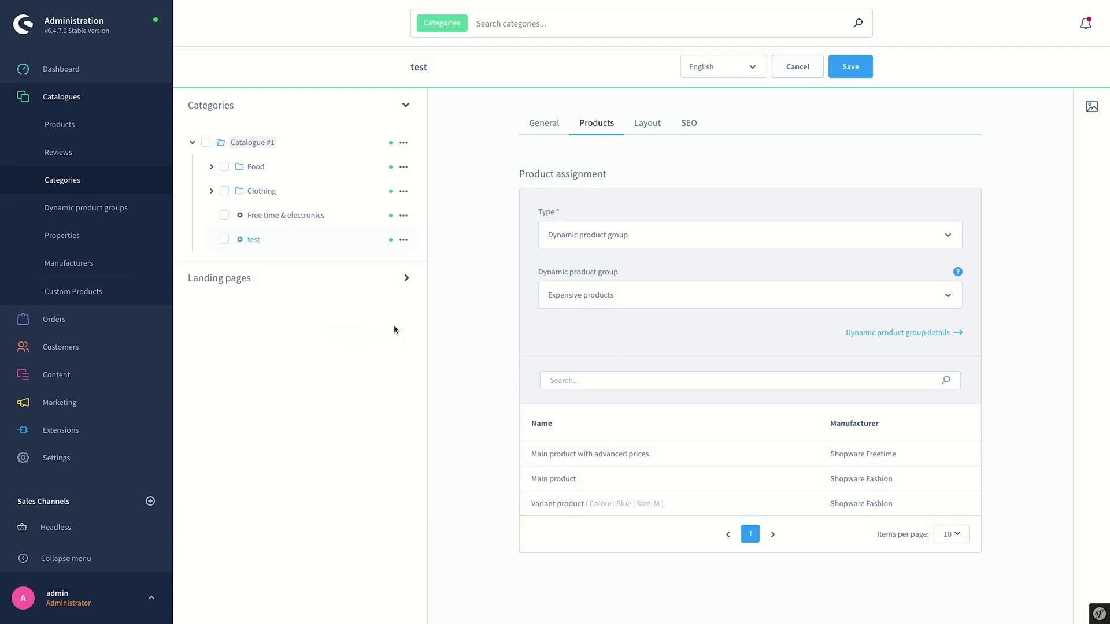
# Step: Open the Homepage layout from Content > Shopping Experiences
pyautogui.moveTo(125, 363)
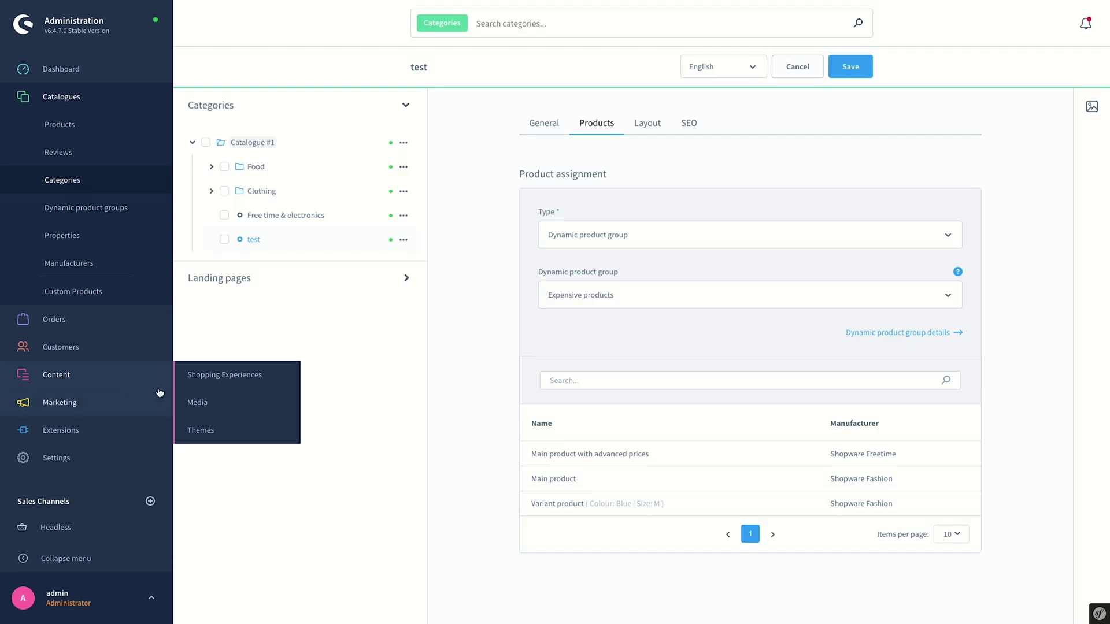
pyautogui.click(201, 379)
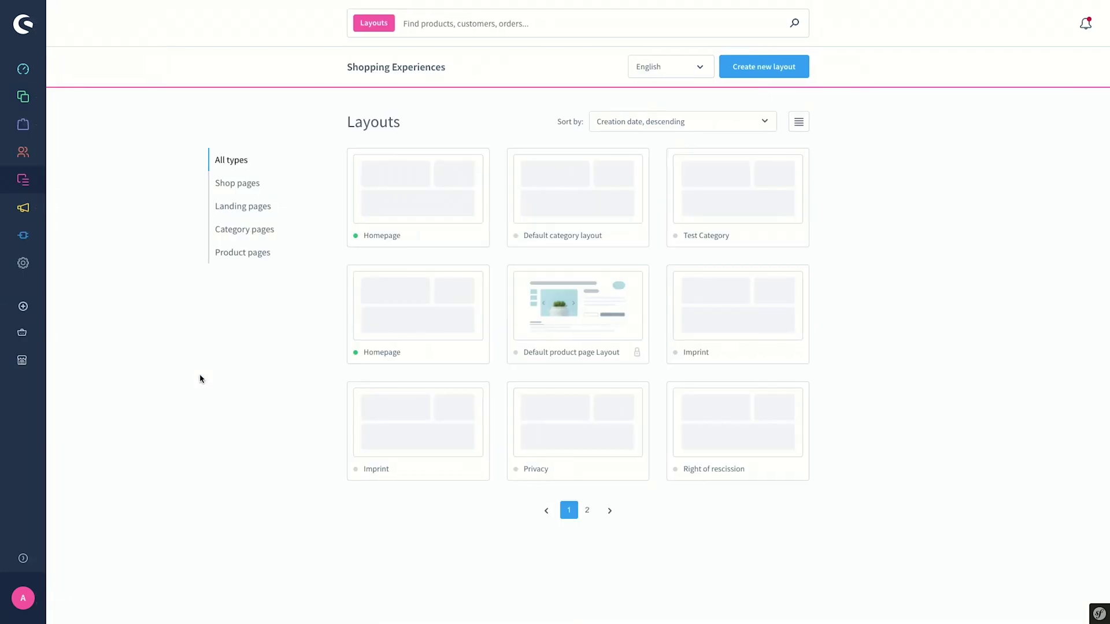
pyautogui.click(377, 334)
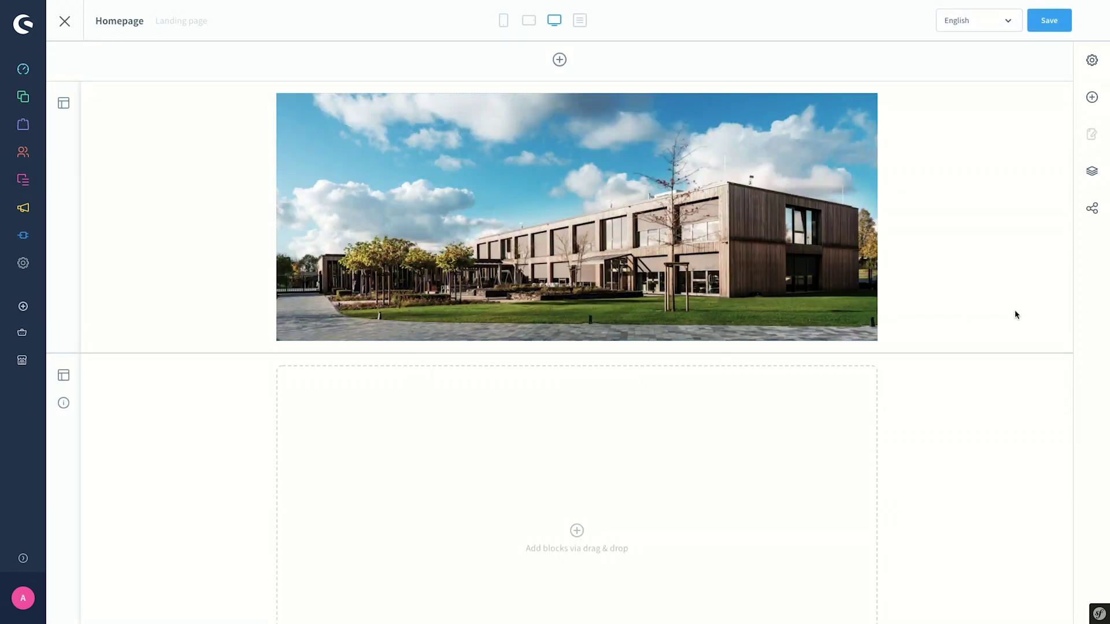
# Step: Drag a Commerce Product slider block into the Homepage's empty section
pyautogui.click(1094, 98)
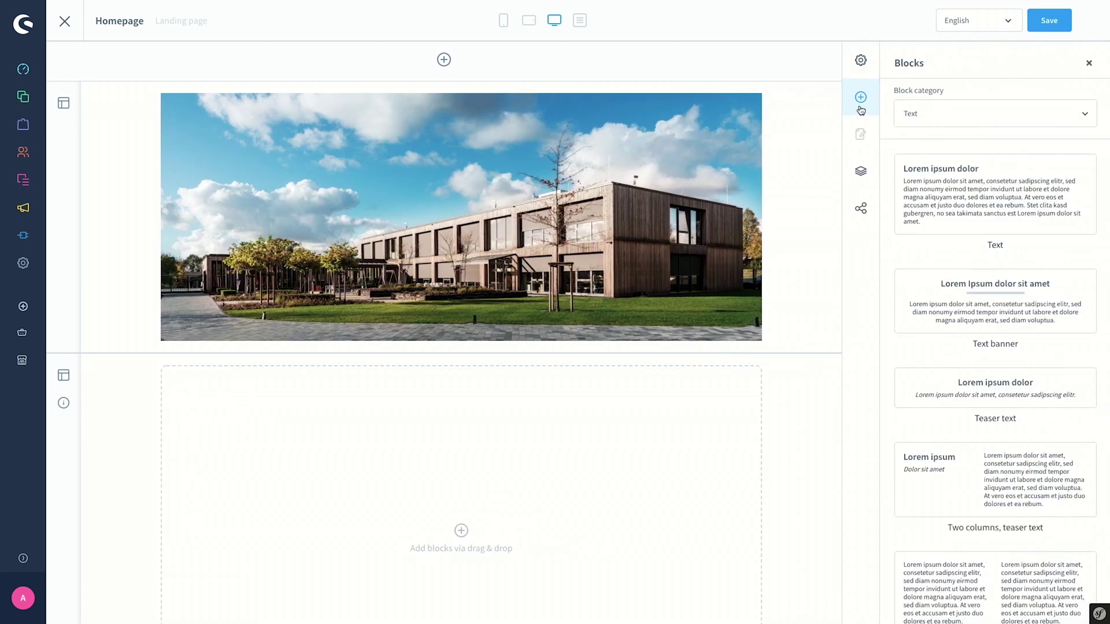
pyautogui.click(932, 113)
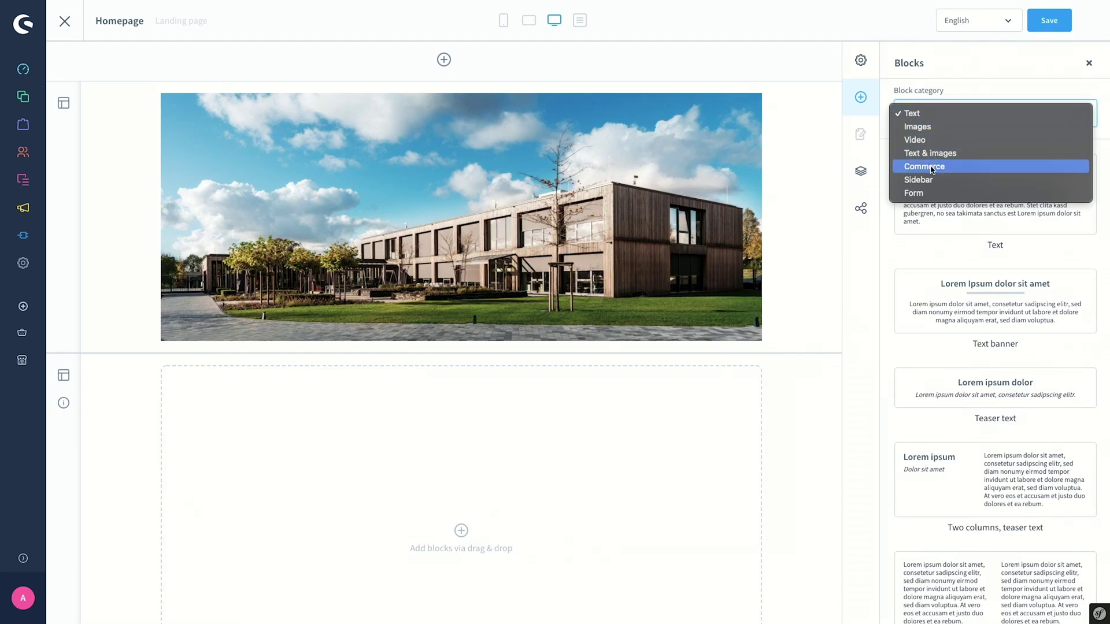
pyautogui.press('Escape')
pyautogui.scroll(-4, 957, 393)
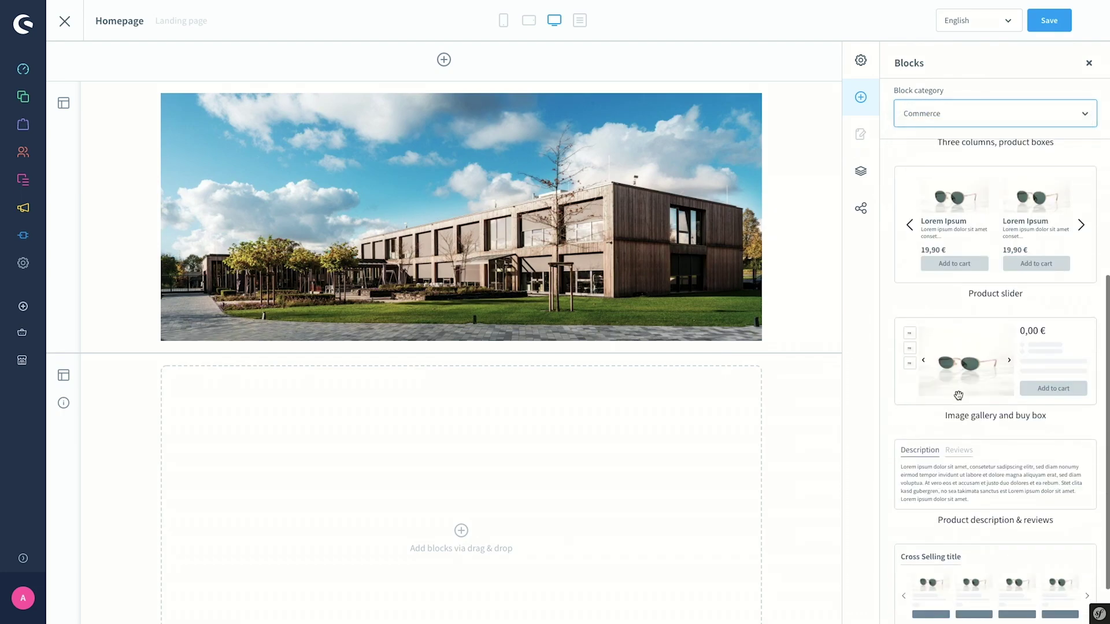
pyautogui.scroll(-1, 958, 419)
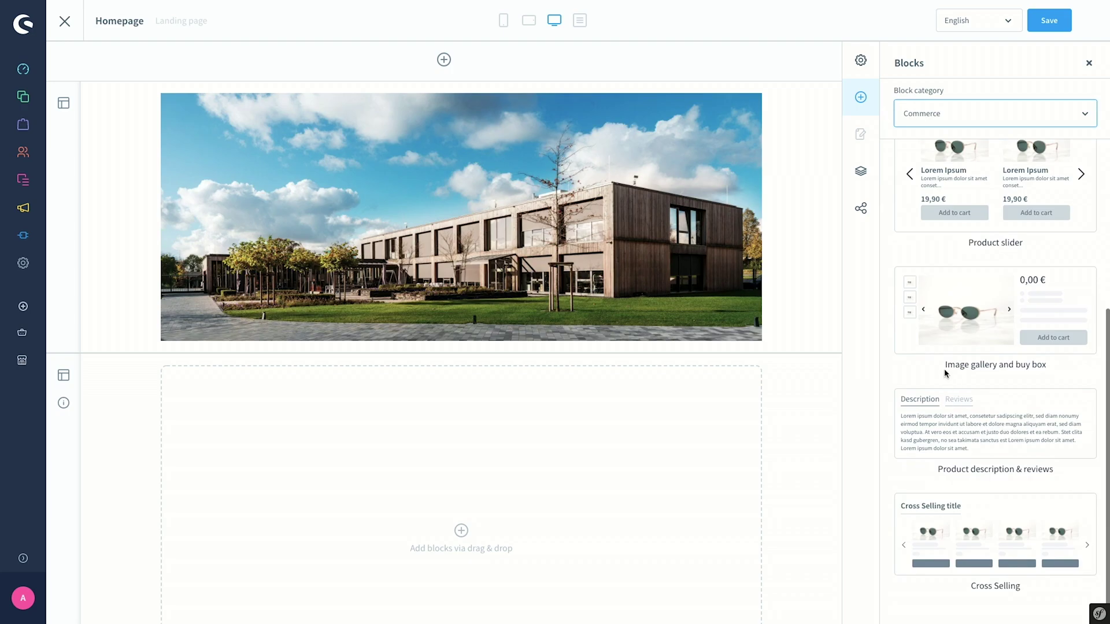
pyautogui.moveTo(963, 192); pyautogui.dragTo(432, 551)
pyautogui.scroll(-1, 432, 543)
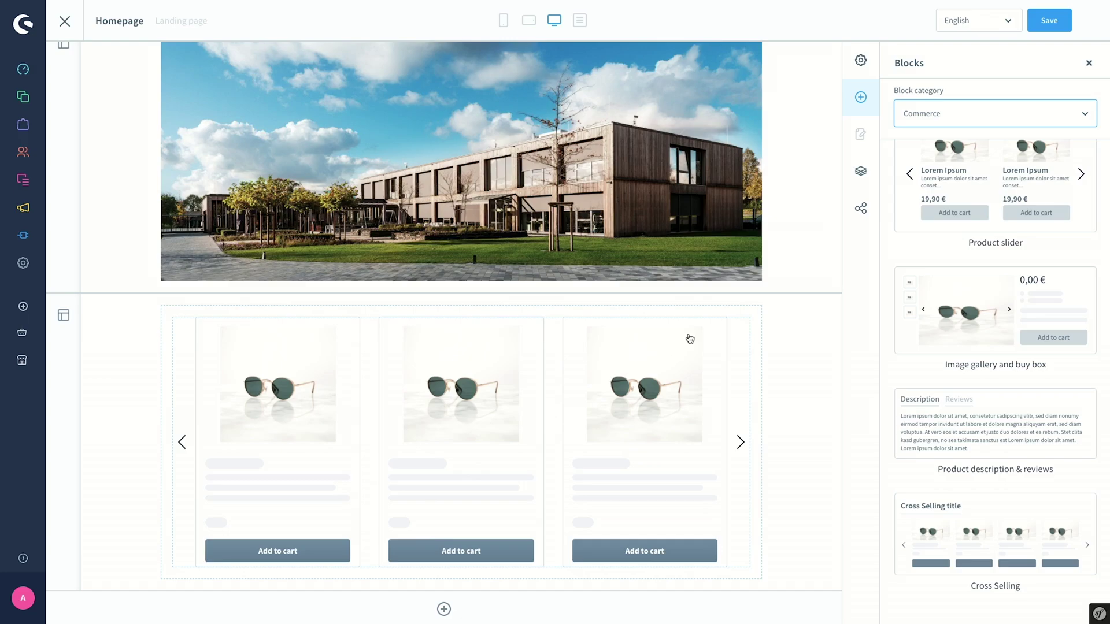
# Step: Give the product slider the title 'expensive products'
pyautogui.click(719, 329)
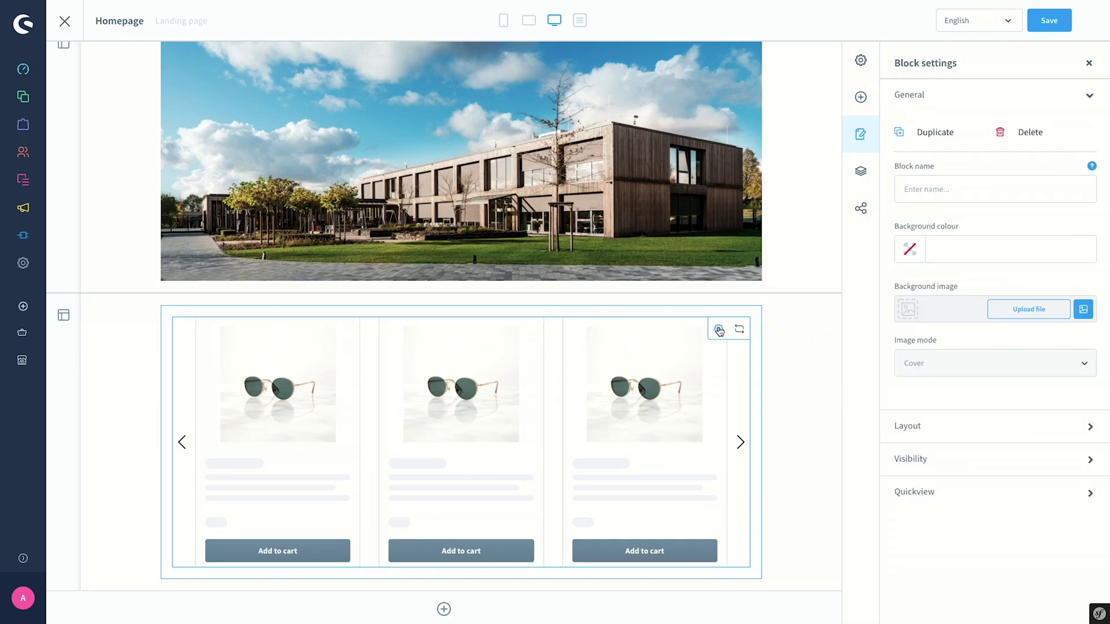
pyautogui.click(718, 329)
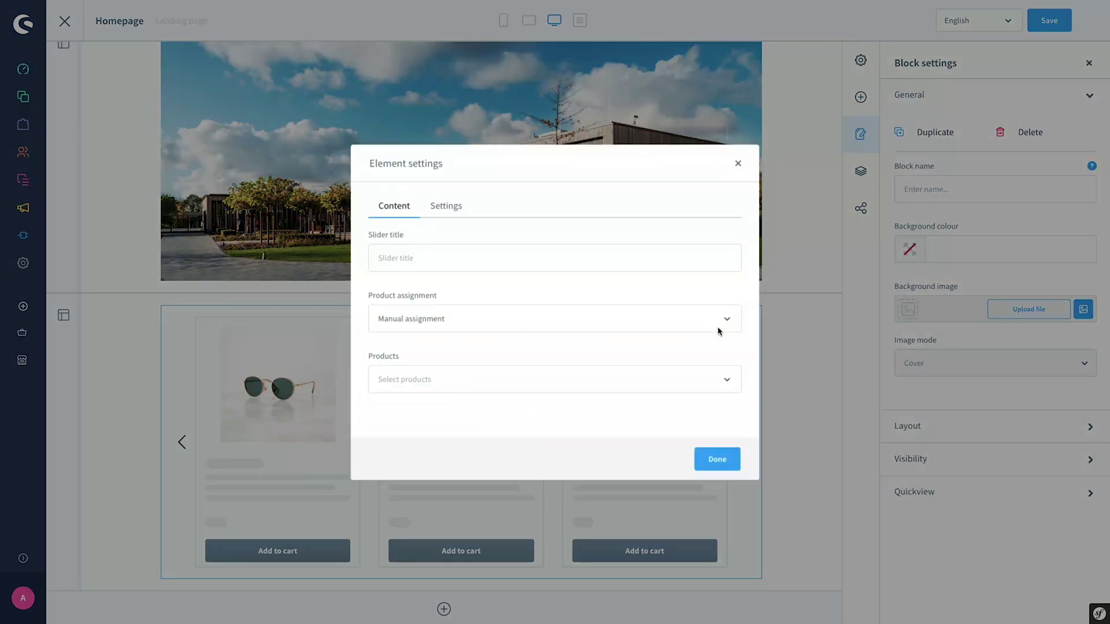
pyautogui.click(403, 255)
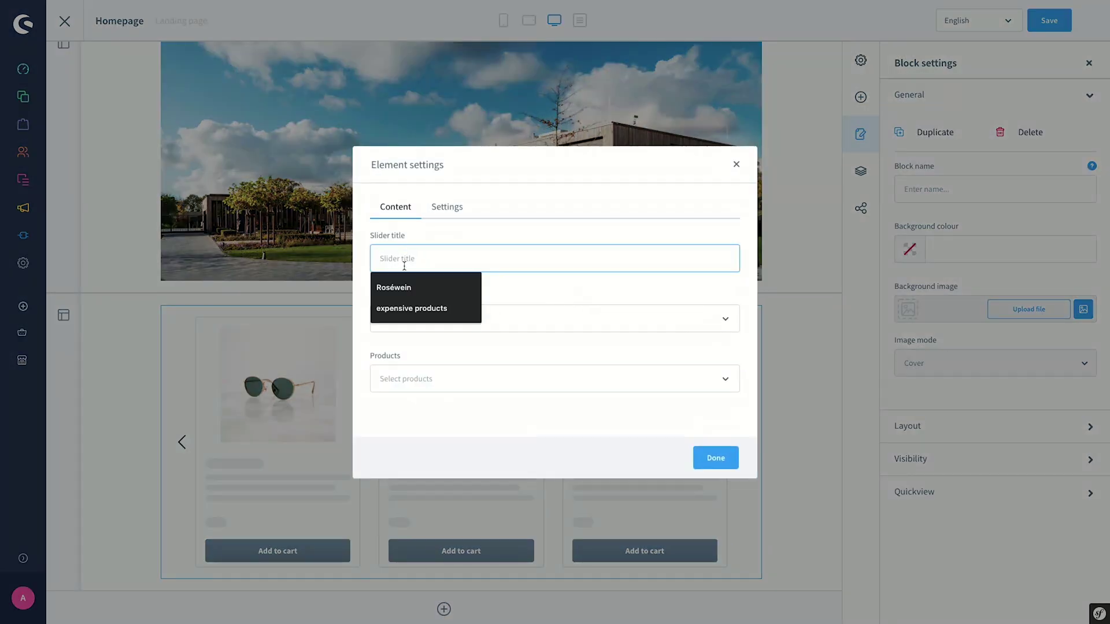
pyautogui.click(420, 310)
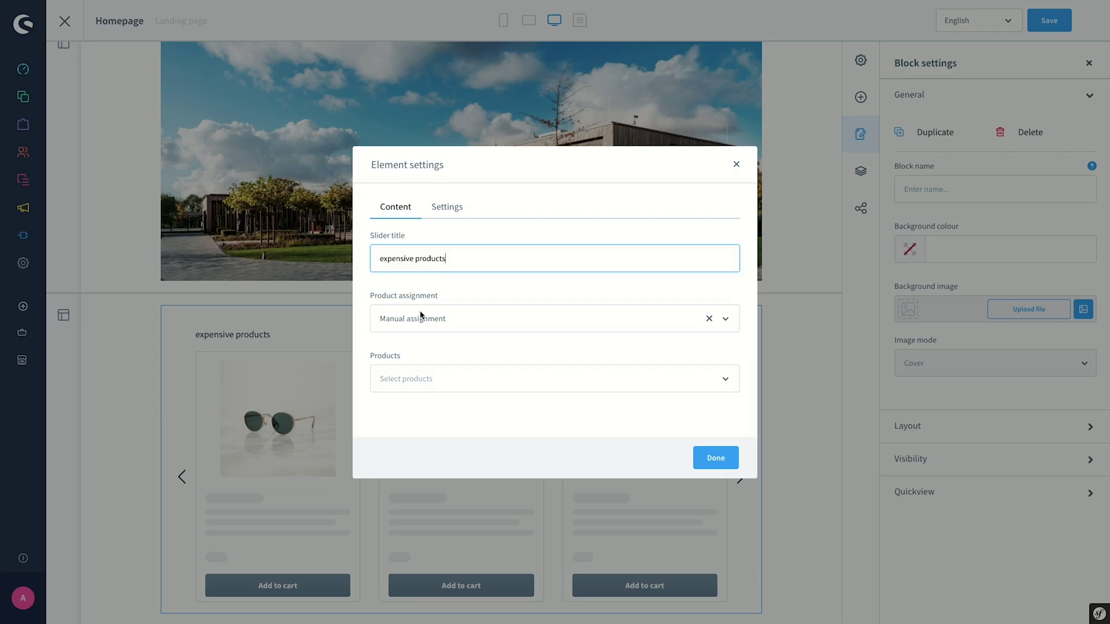
# Step: Feed the slider from the Expensive products dynamic group and save the Homepage layout
pyautogui.click(420, 317)
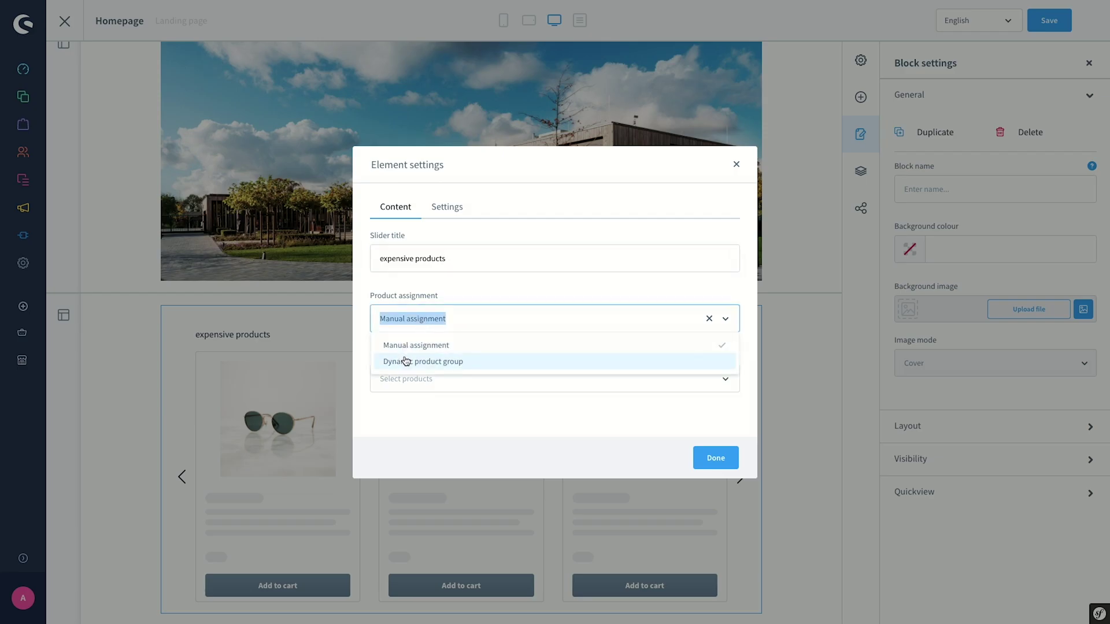
pyautogui.click(404, 362)
pyautogui.click(405, 306)
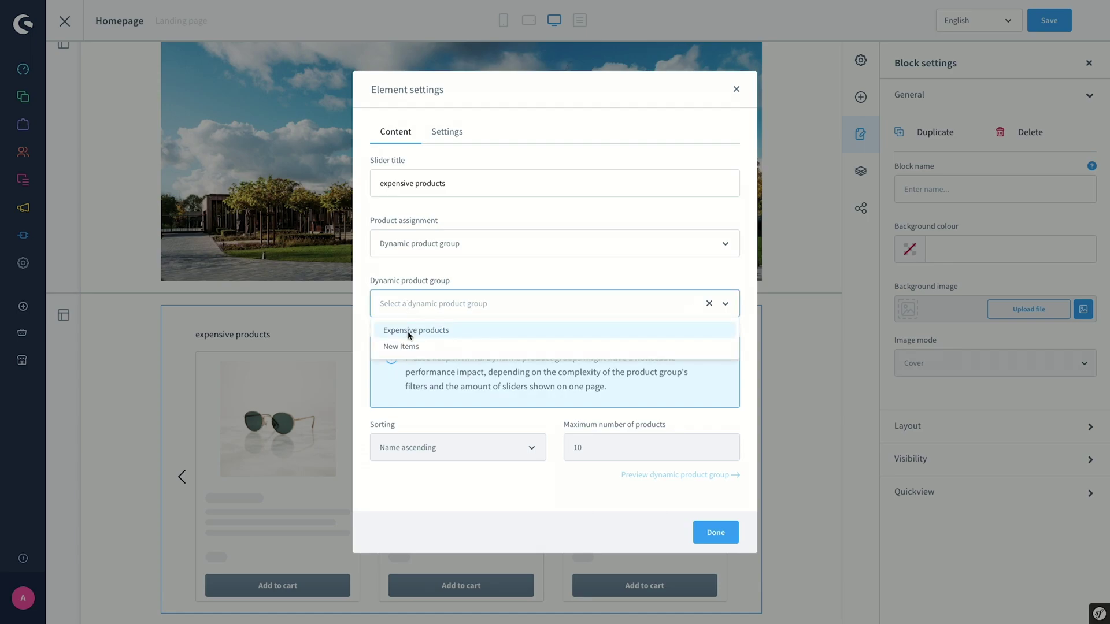
pyautogui.click(408, 330)
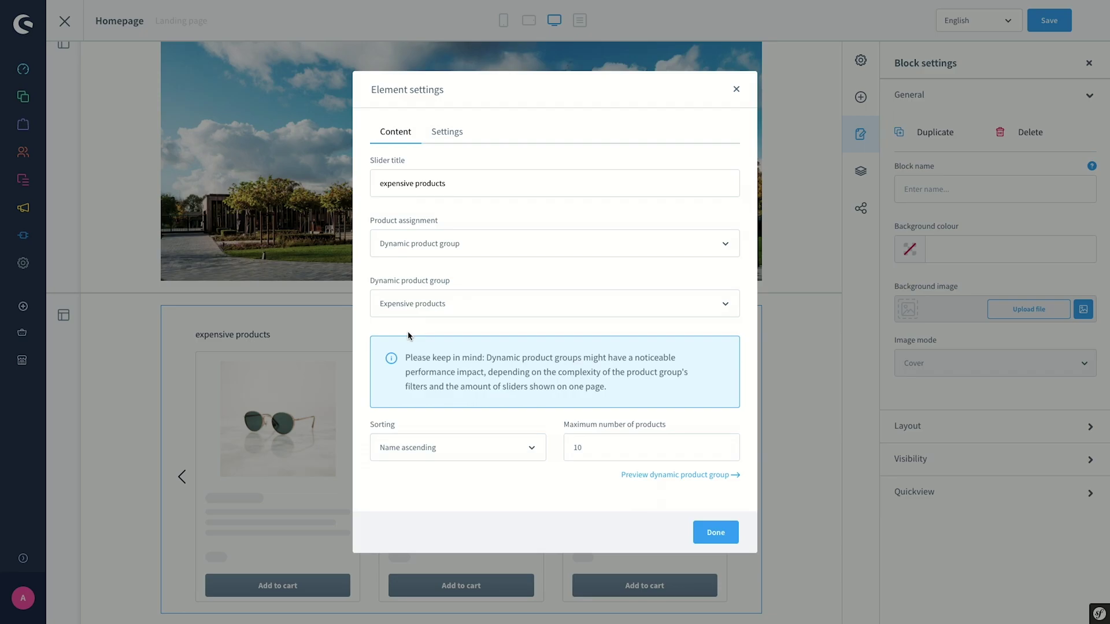
pyautogui.click(714, 533)
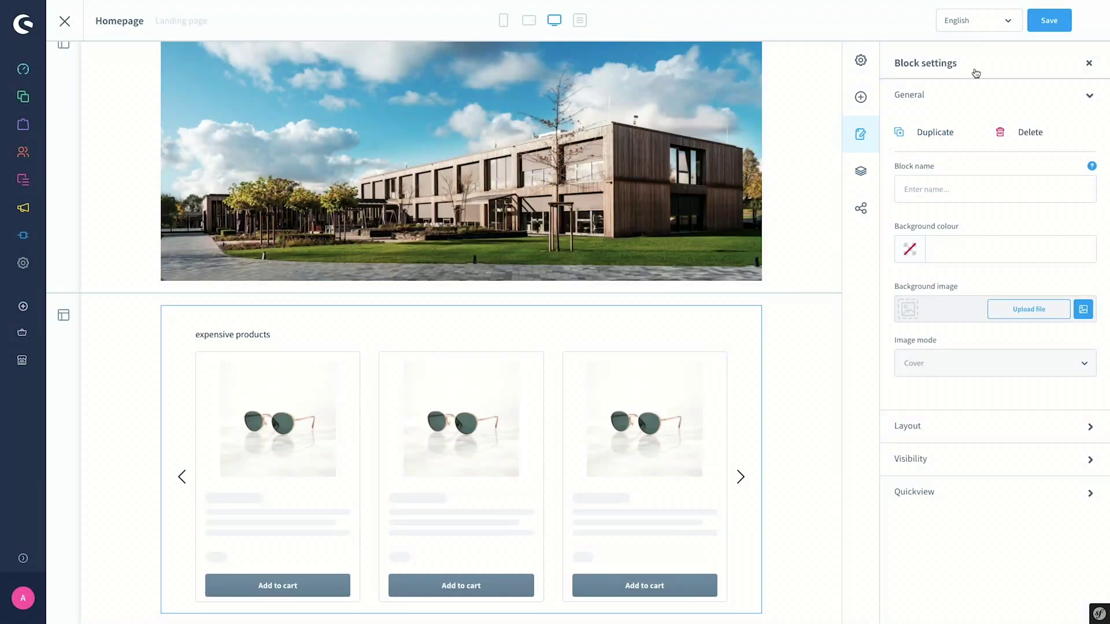
pyautogui.click(1033, 33)
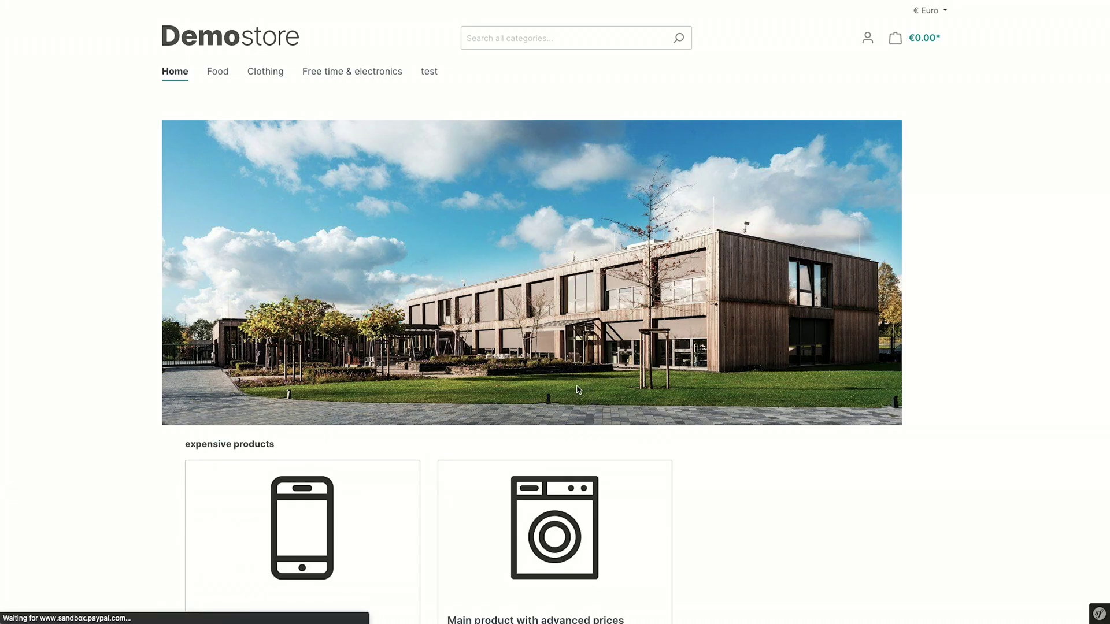
# Step: Scroll the Demostore homepage to the 'expensive products' slider showing Main product and Main product with advanced prices
pyautogui.scroll(-2, 576, 387)
pyautogui.scroll(-4, 575, 385)
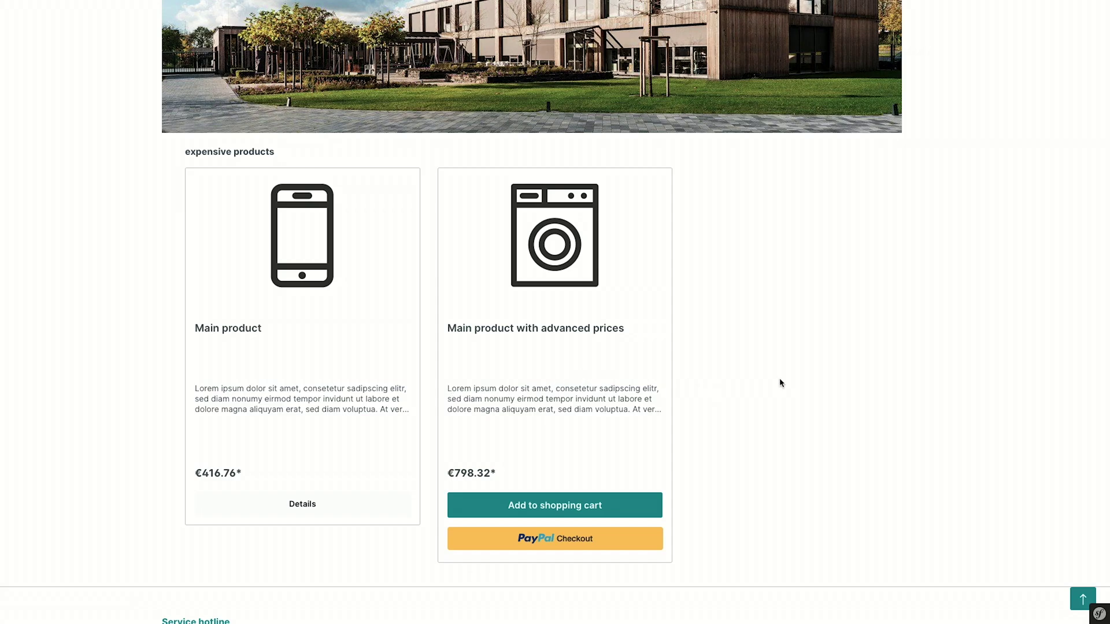
pyautogui.scroll(1, 782, 367)
pyautogui.scroll(5, 777, 368)
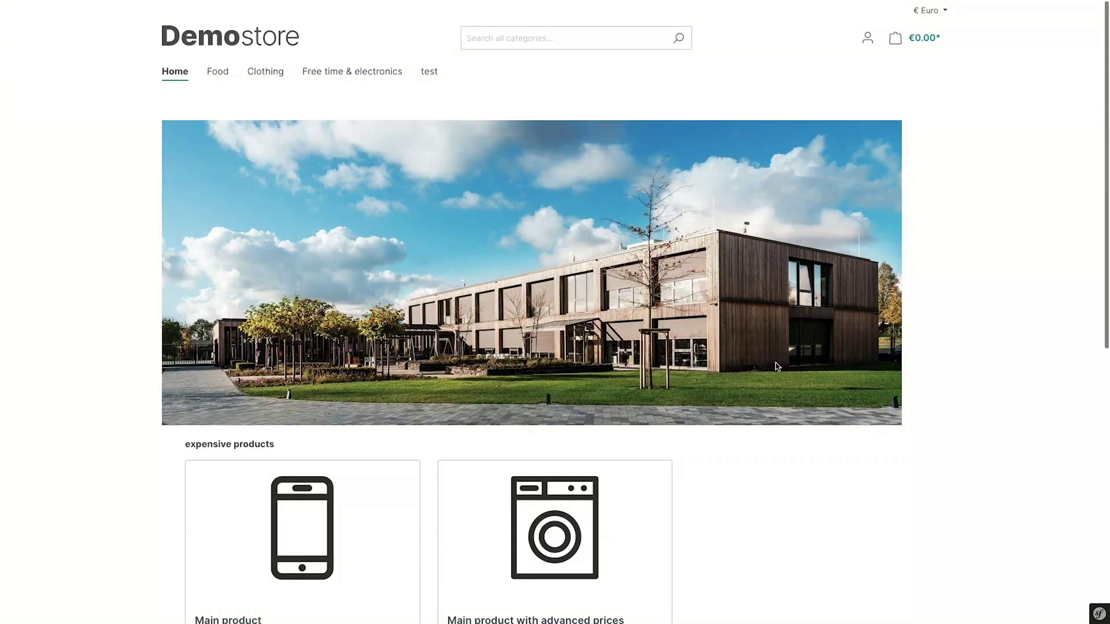